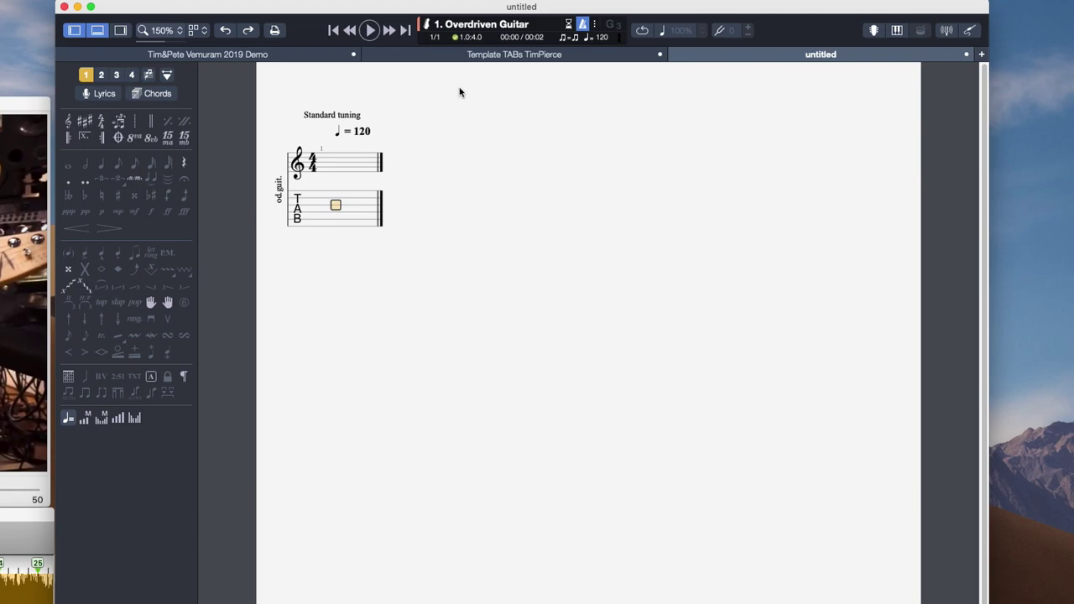
- Switch to the 'Template TABs TimPierce' score, which has an empty 24-bar Lead Gtr track
left_click(510, 56)
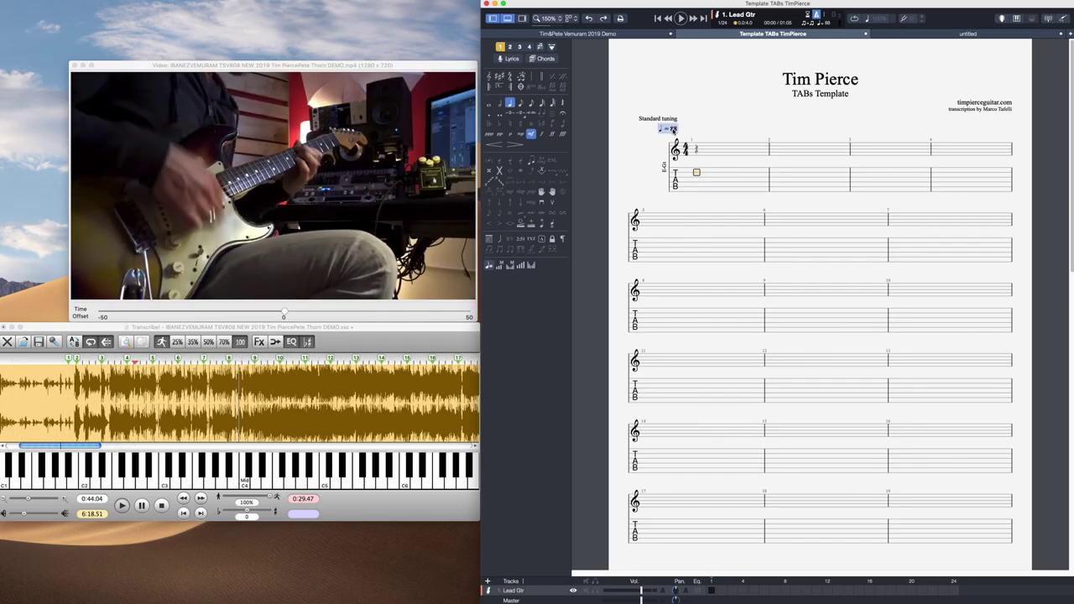
- Tap the score tempo from 88 down to 67 bpm, then play from bar 1 to check it
double_click(672, 130)
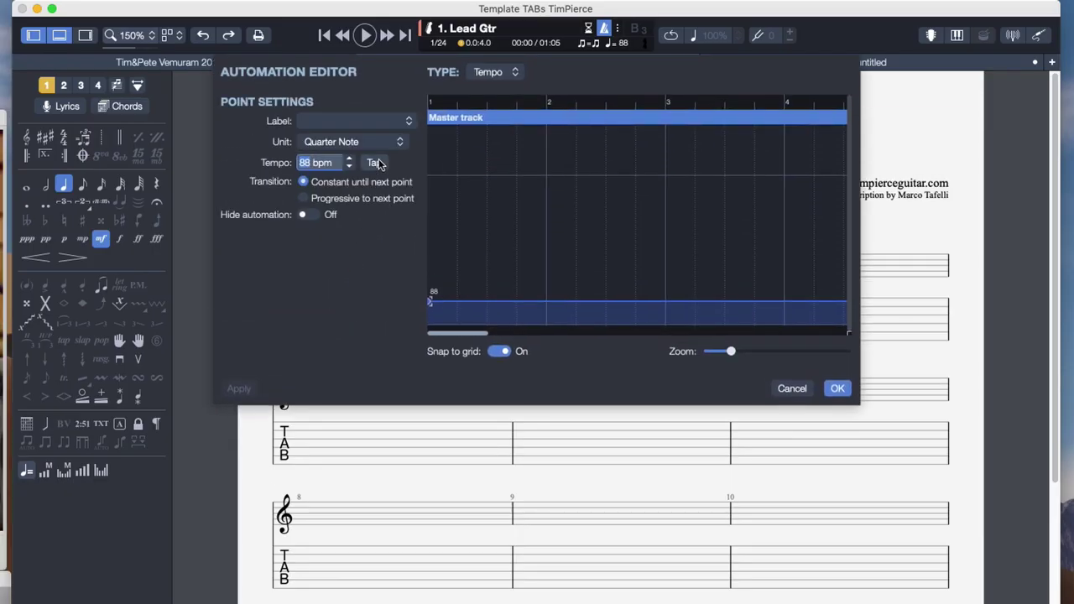
left_click(377, 162)
left_click(377, 163)
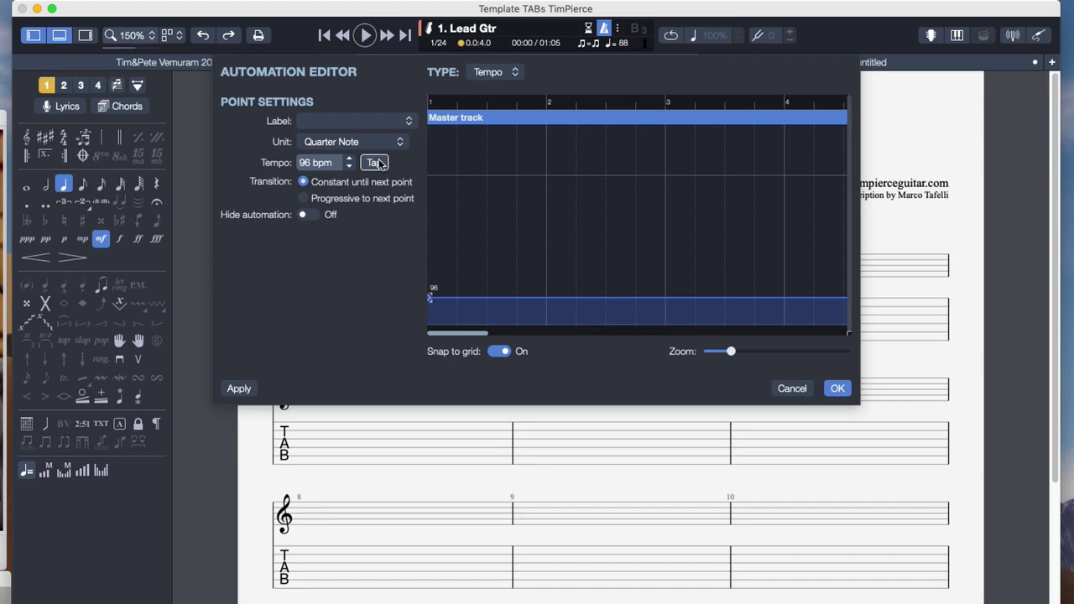
left_click(378, 163)
left_click(378, 163)
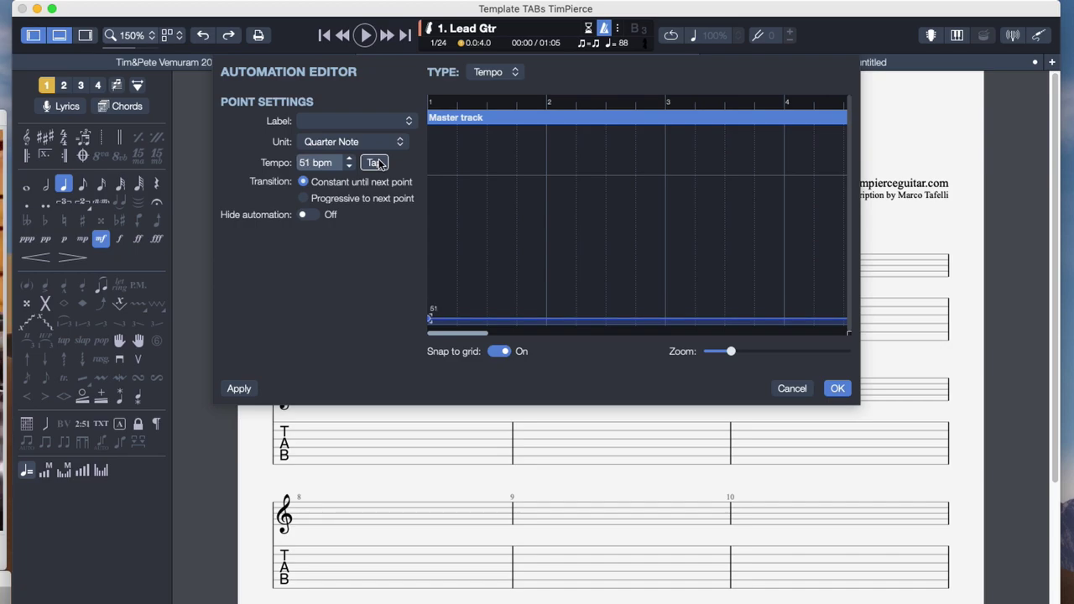
left_click(377, 163)
left_click(378, 163)
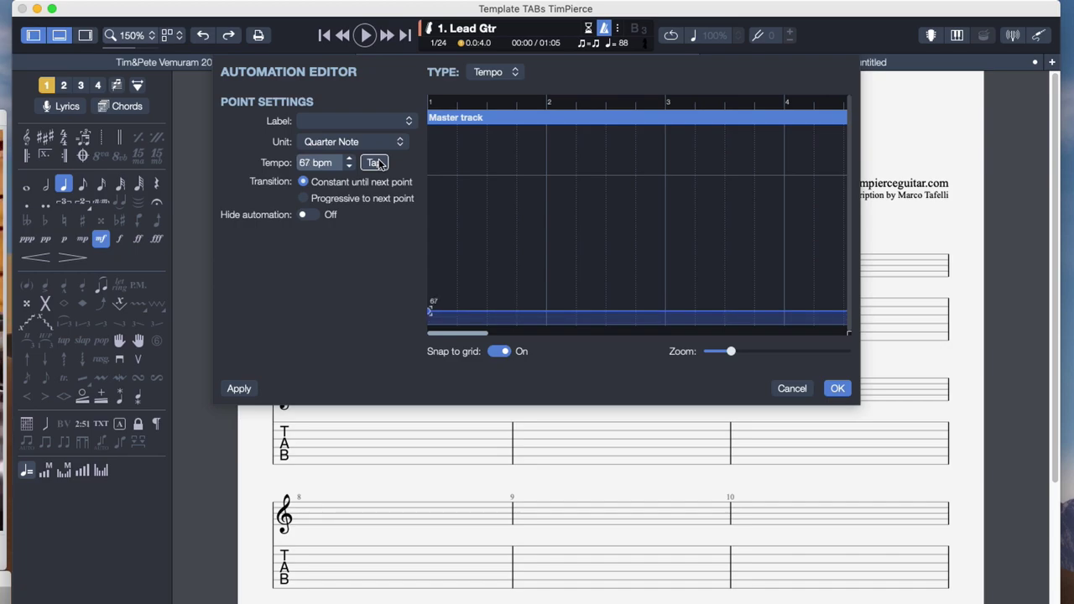
left_click(837, 388)
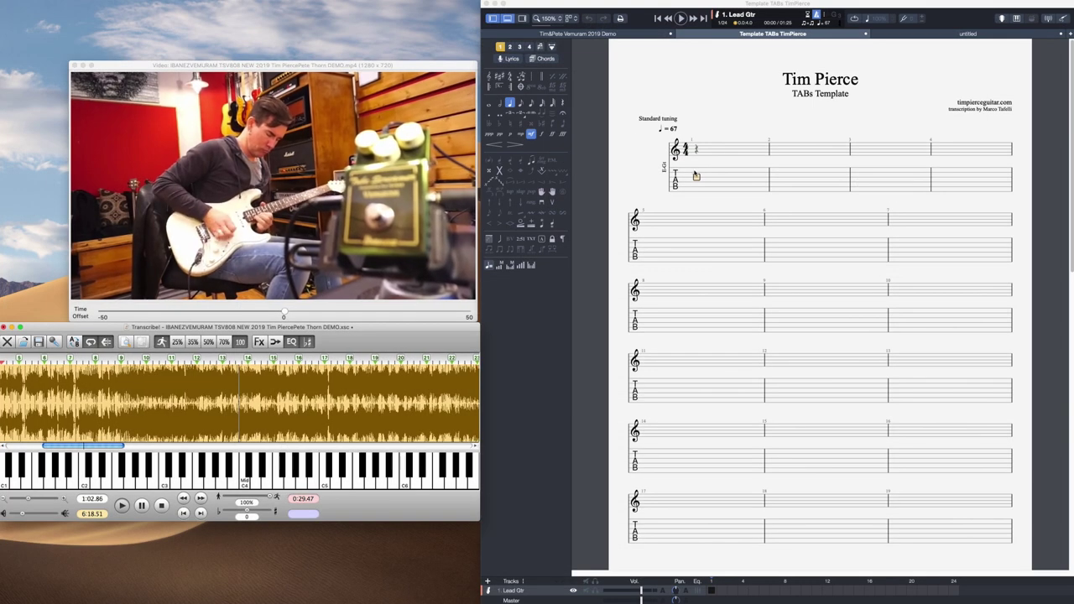
left_click(690, 184)
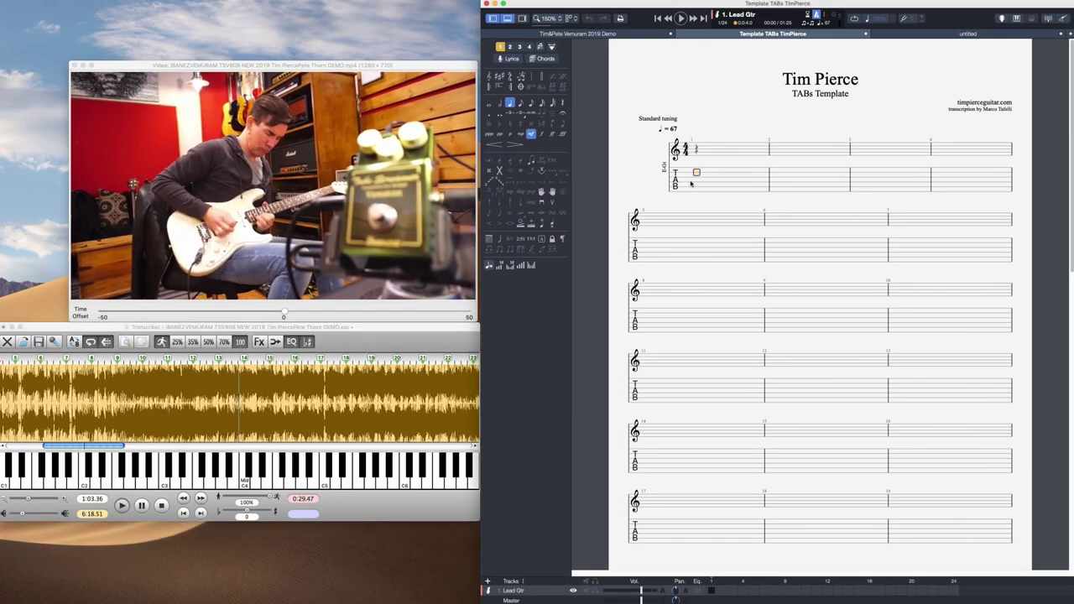
key("space")
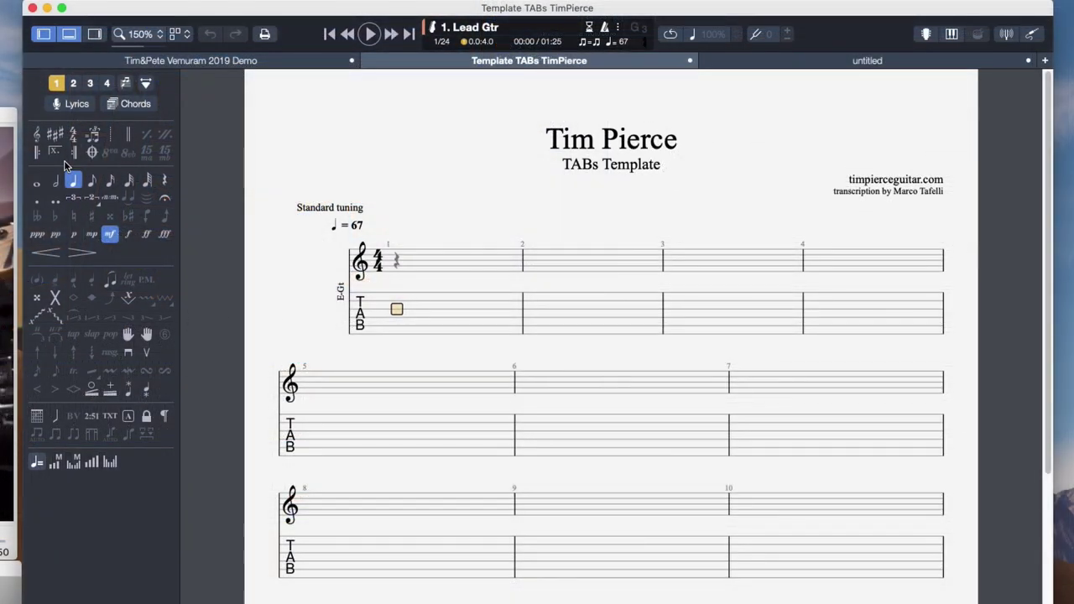
- Set the key signature to E major with four sharps
left_click(55, 135)
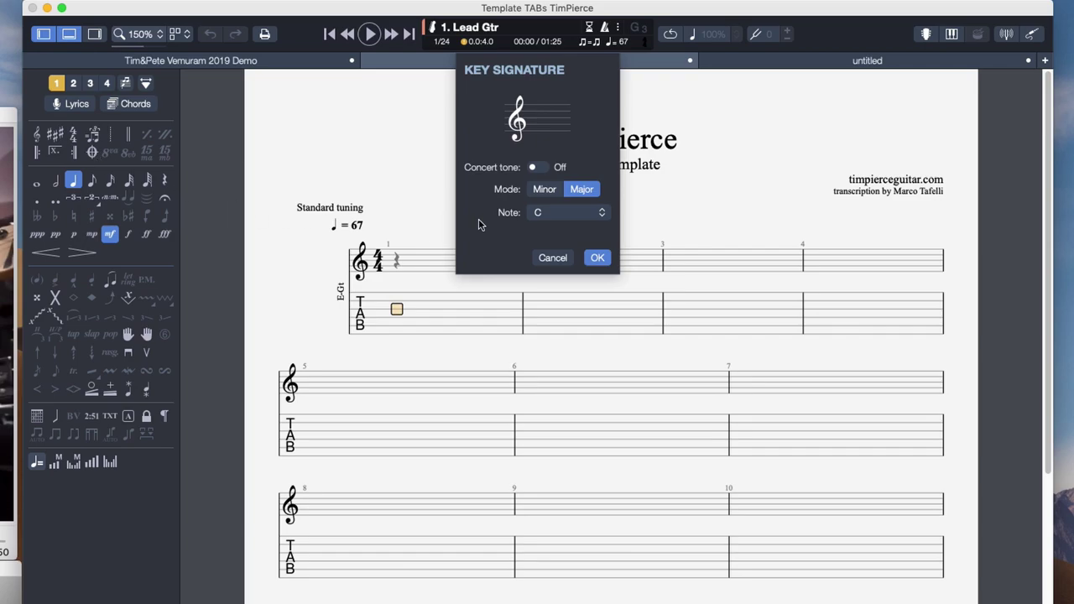
left_click(537, 213)
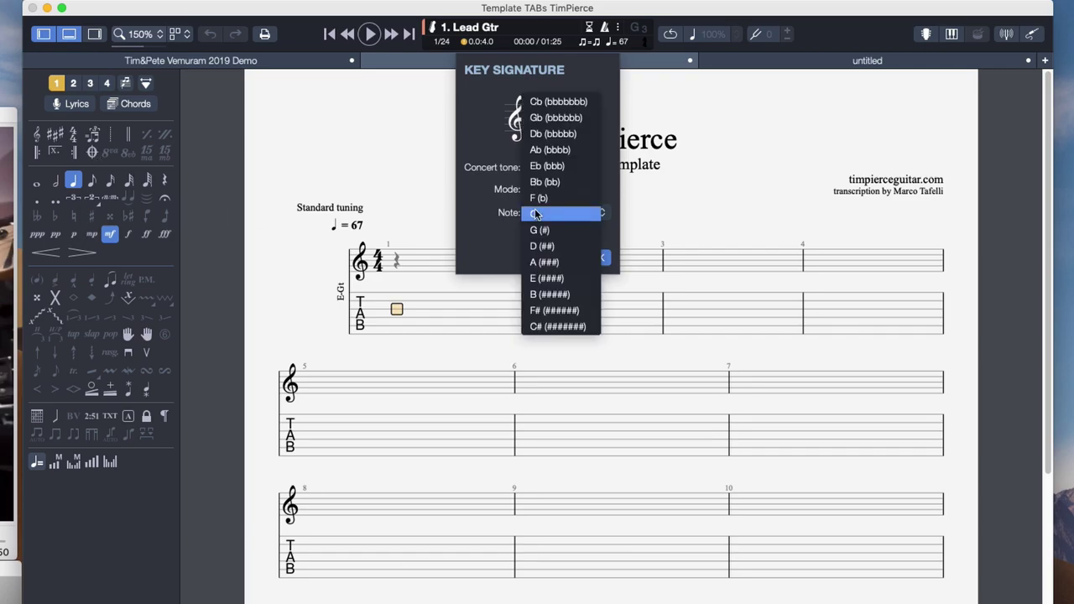
left_click(537, 282)
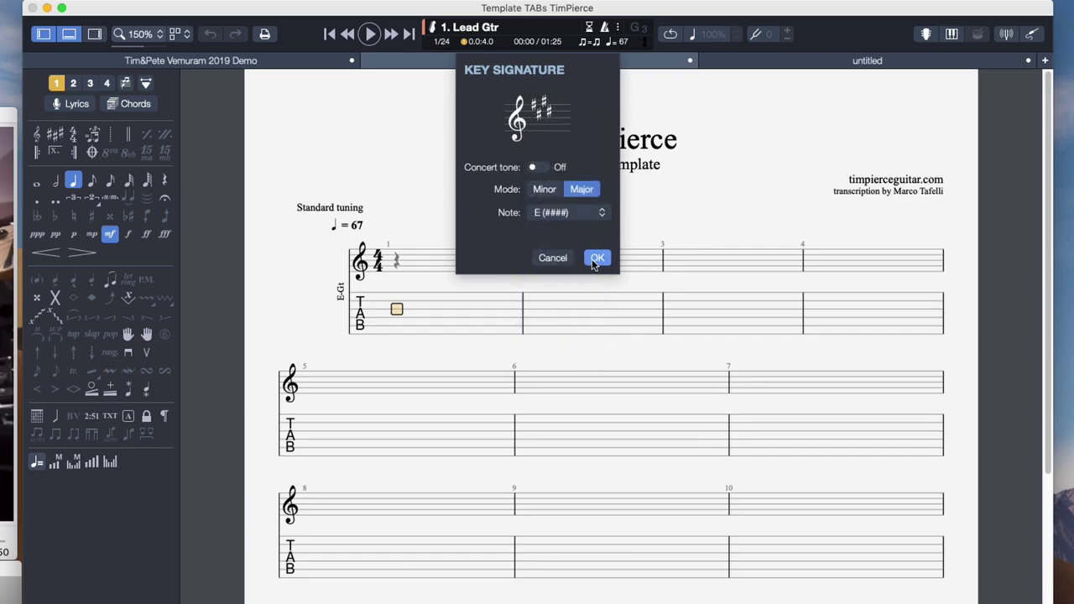
left_click(594, 260)
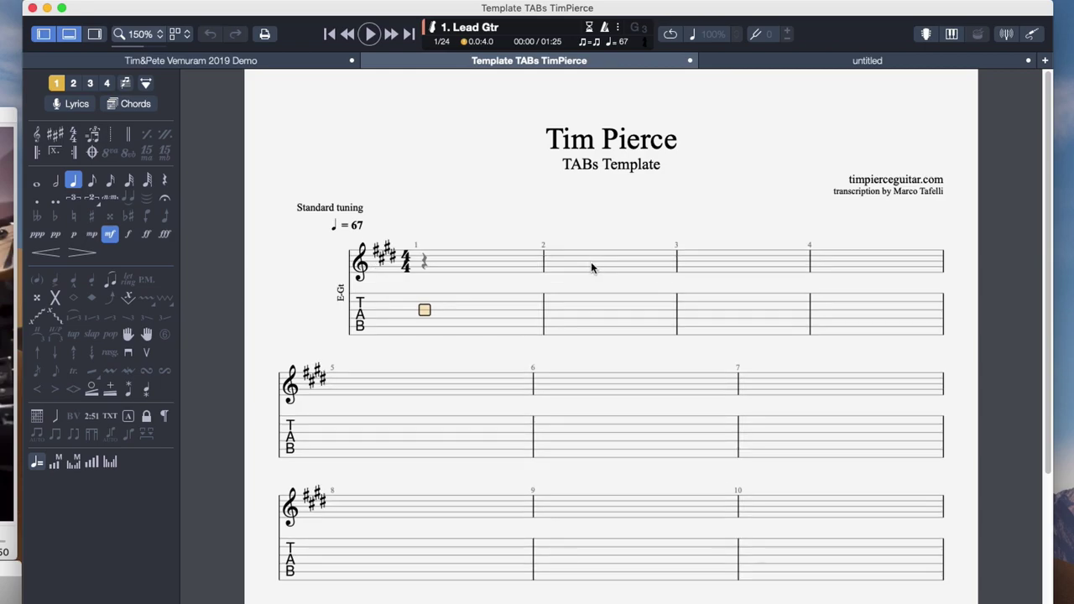
- Change the guitar tuning to the 'Tune down 1/2 step' preset
double_click(342, 212)
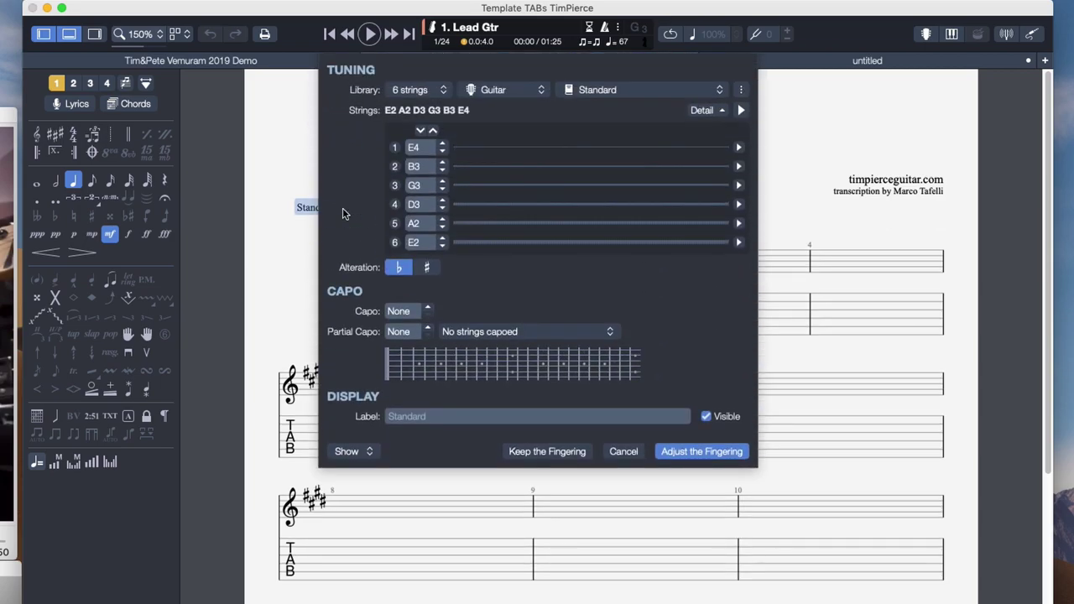
left_click(618, 93)
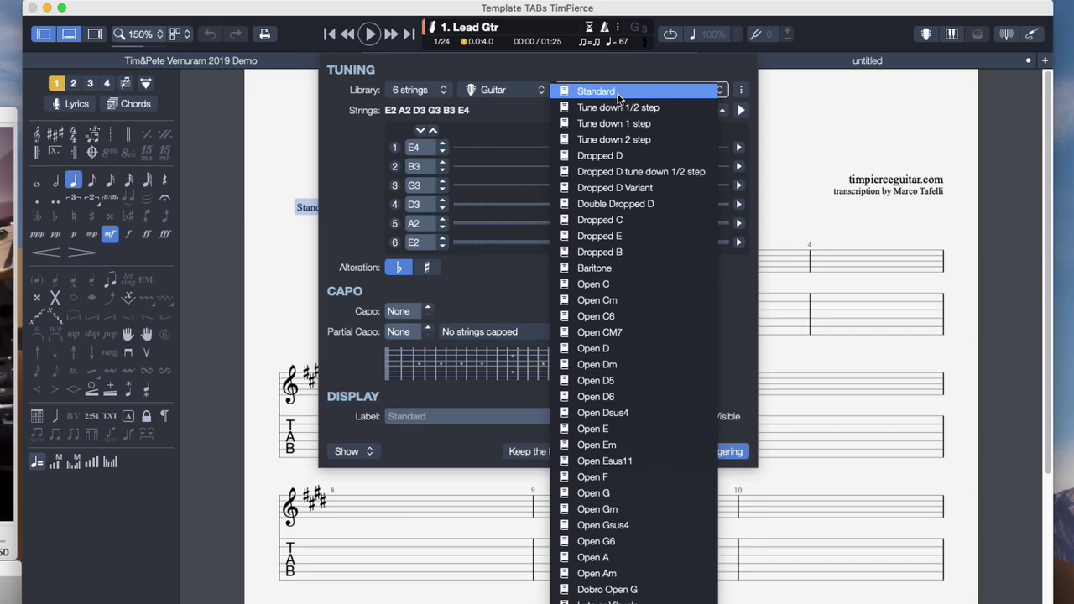
left_click(618, 105)
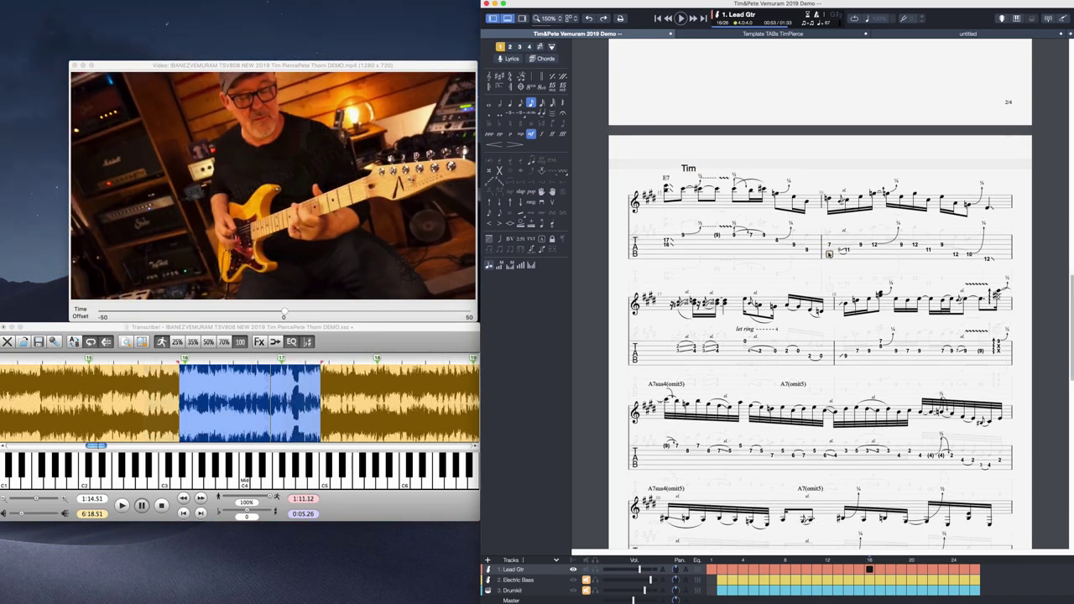
- Clear the notes of bar 16 and replay the slowed-down looped passage
scroll(828, 256, "down", 1)
left_click_drag(827, 243, 993, 233)
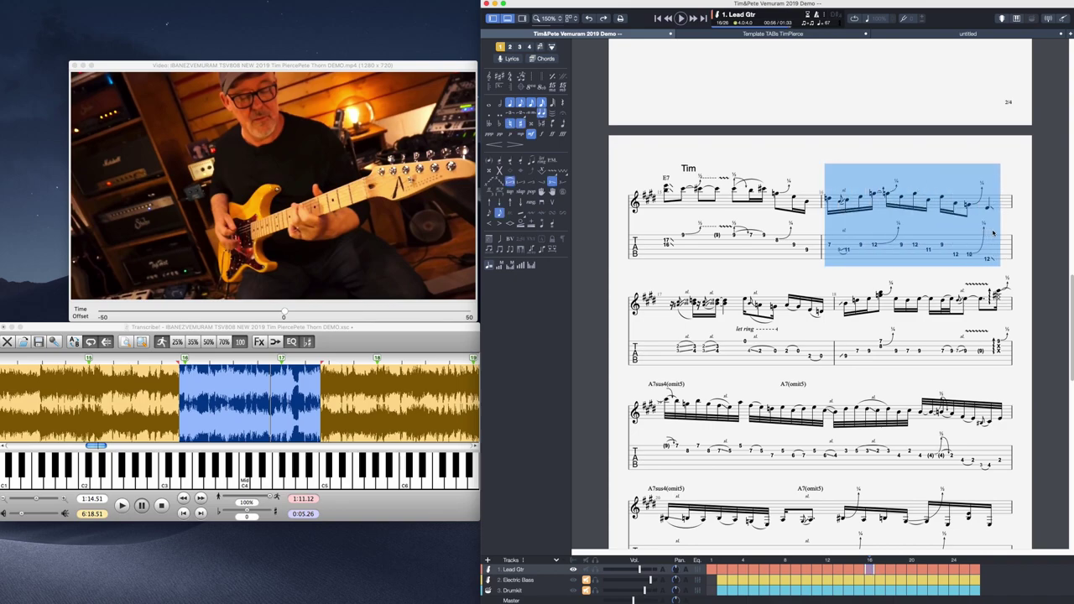
key("Delete")
left_click(274, 356)
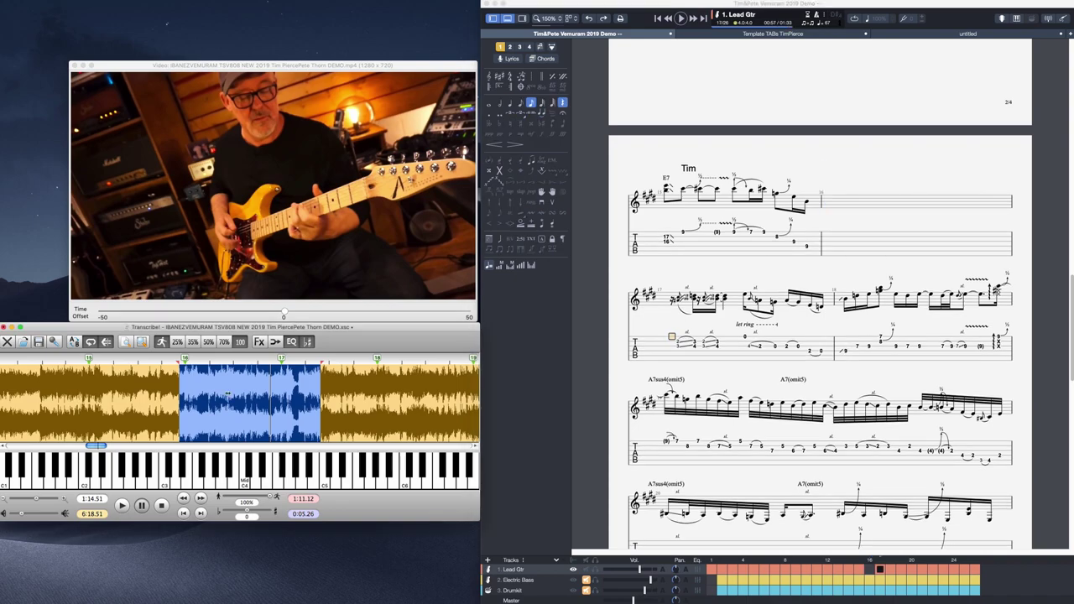
key("space")
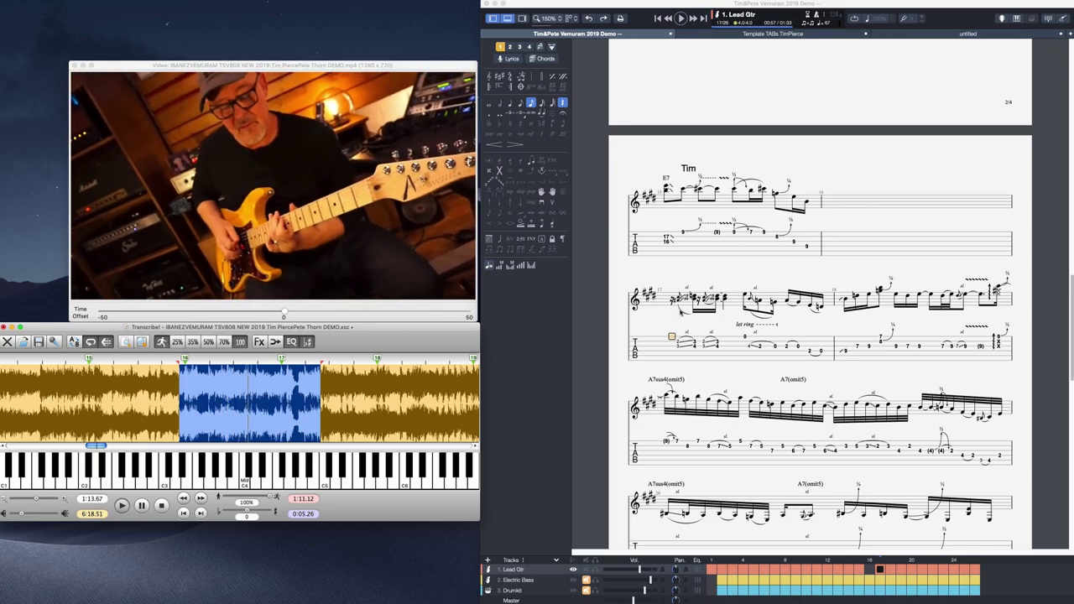
- Enter frets 7, 9 with grace note 11, then 9 one string up in bar 16
left_click(835, 244)
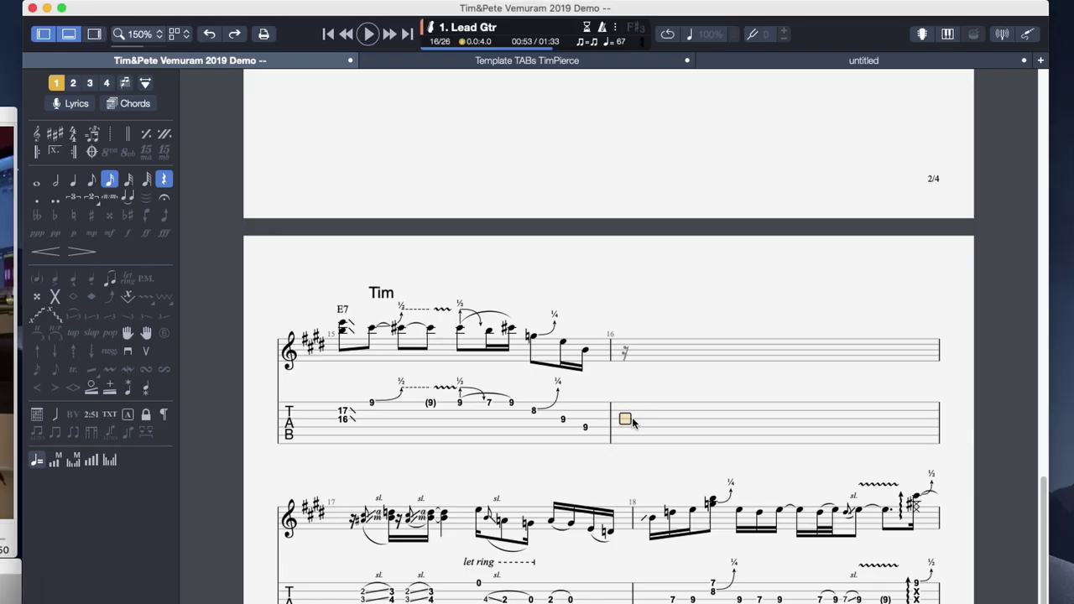
type("7")
key("Right")
type("9")
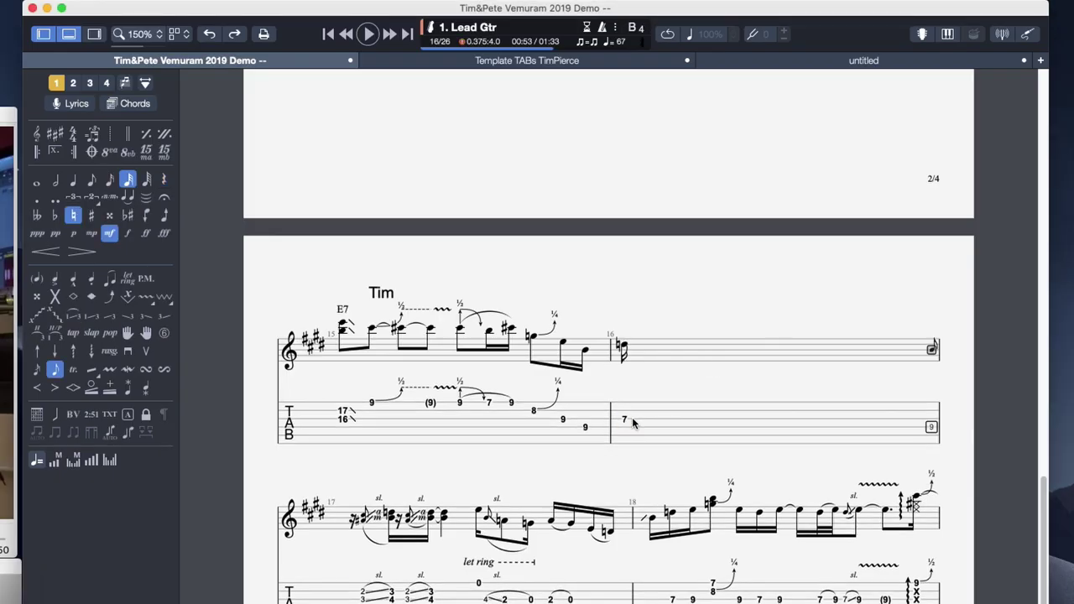
type("g11")
key("Right")
key("Up")
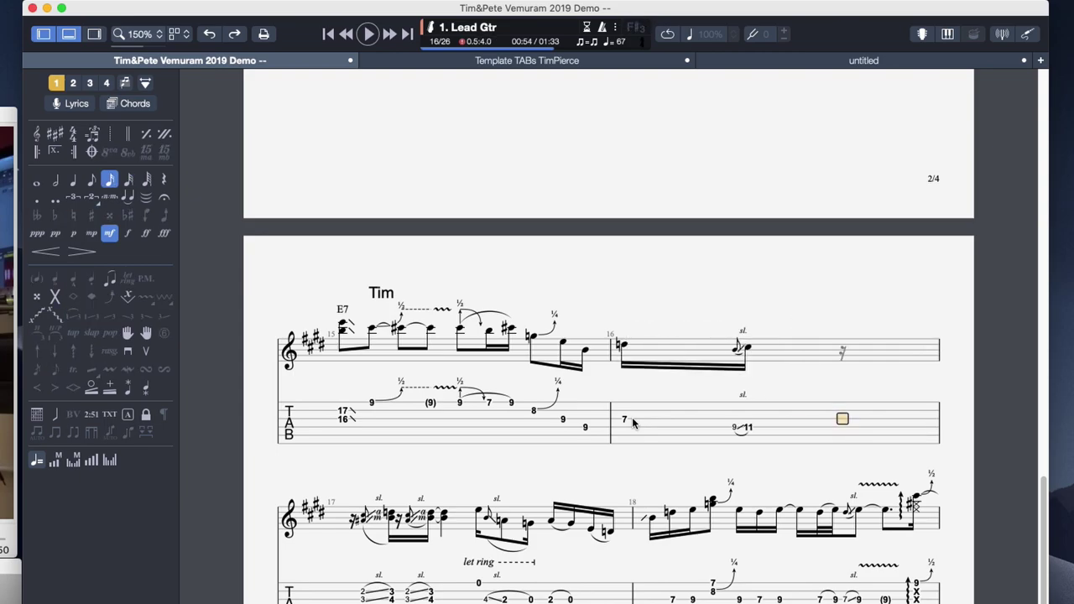
type("9")
key("Right")
- Add fret 12 with a quarter-tone bend, followed by frets 9 and 12
type("12b")
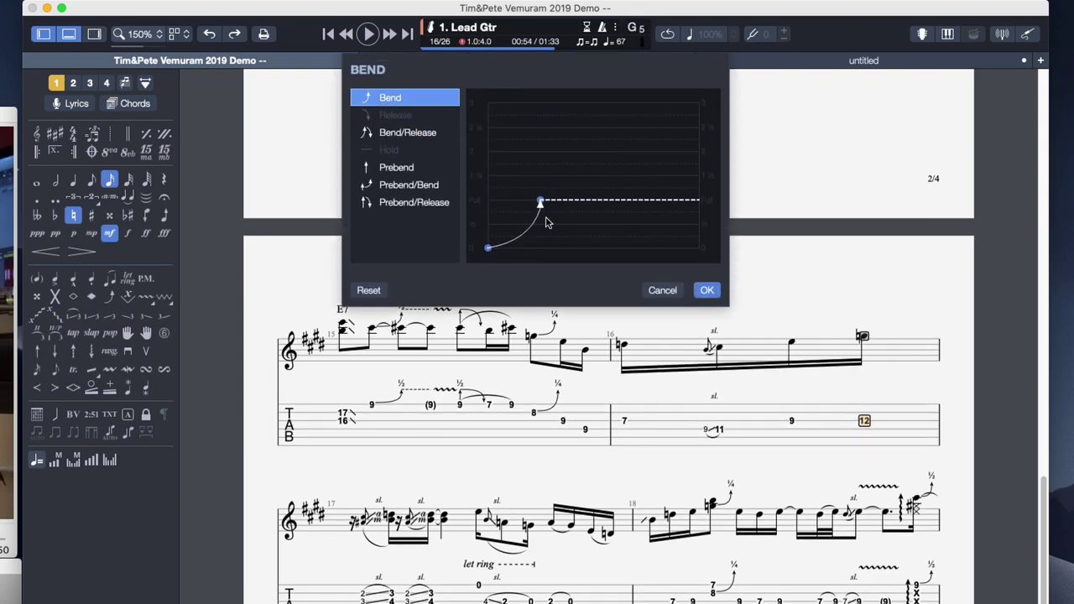
left_click_drag(541, 201, 669, 238)
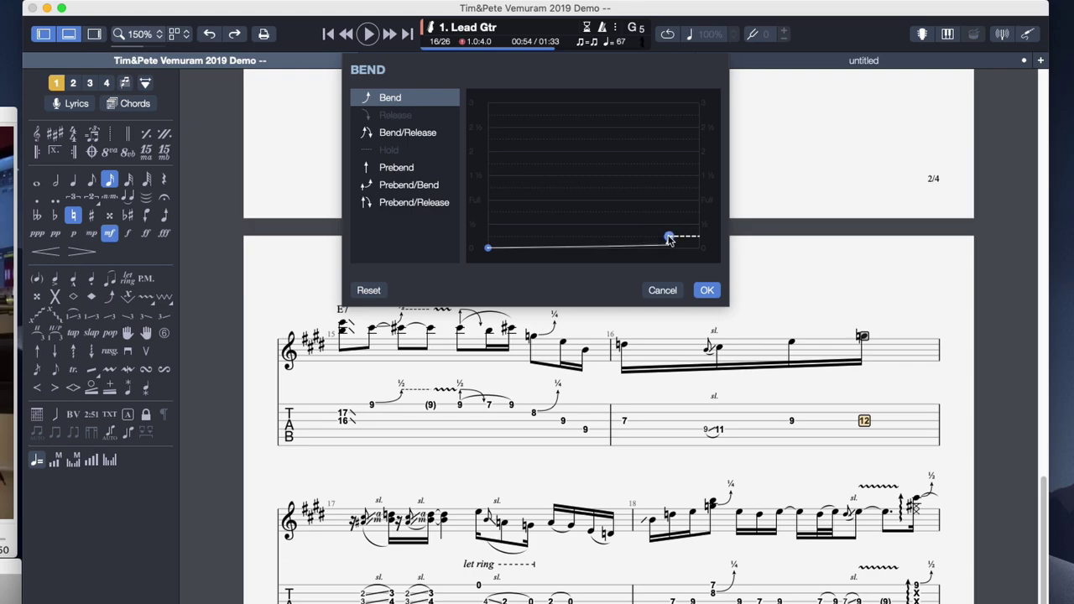
left_click_drag(490, 248, 556, 250)
key("Return")
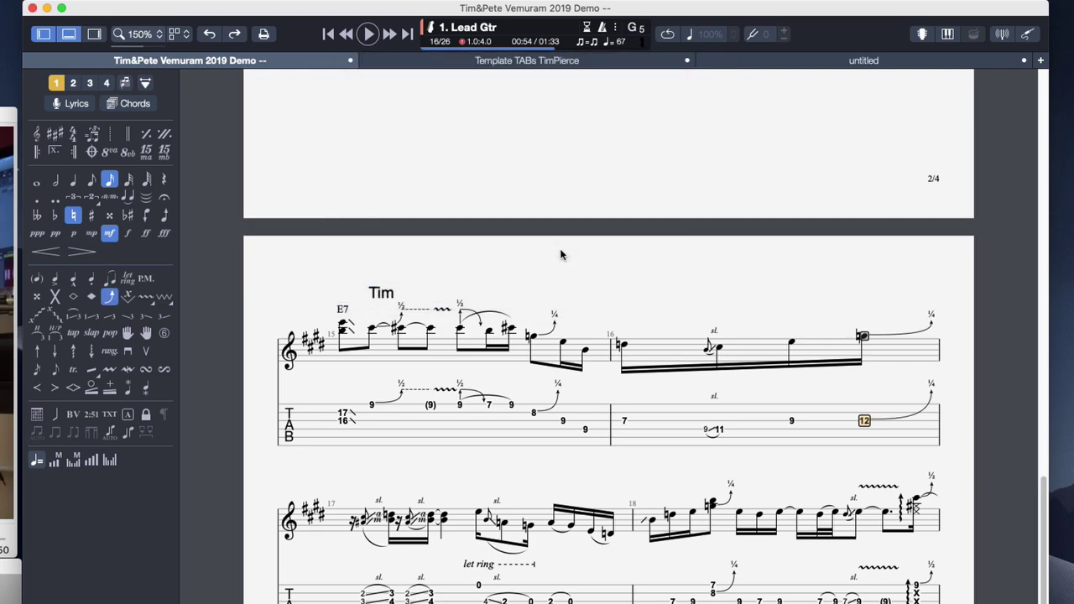
key("Right")
type("9")
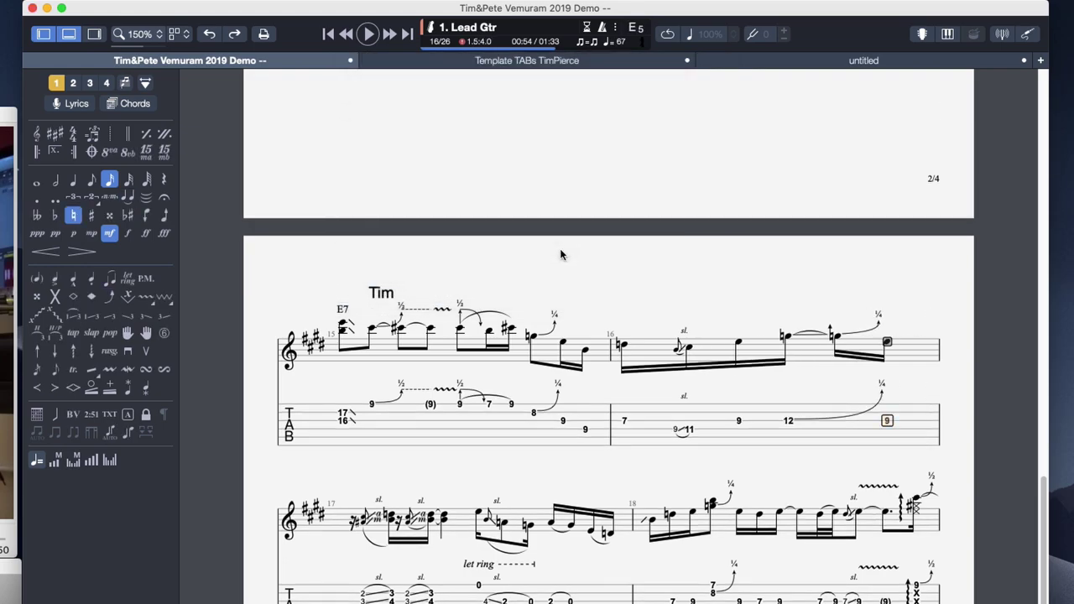
key("Right")
type("12")
key("Right")
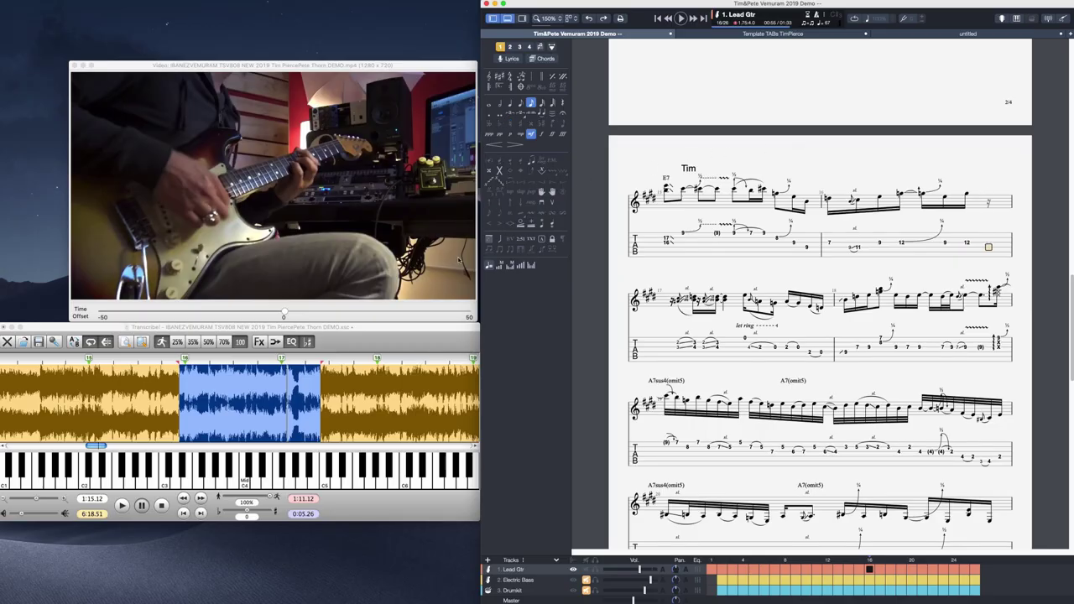
- Replay the loop and add frets 9 and 12 at the end of bar 16
left_click(263, 400)
key("space")
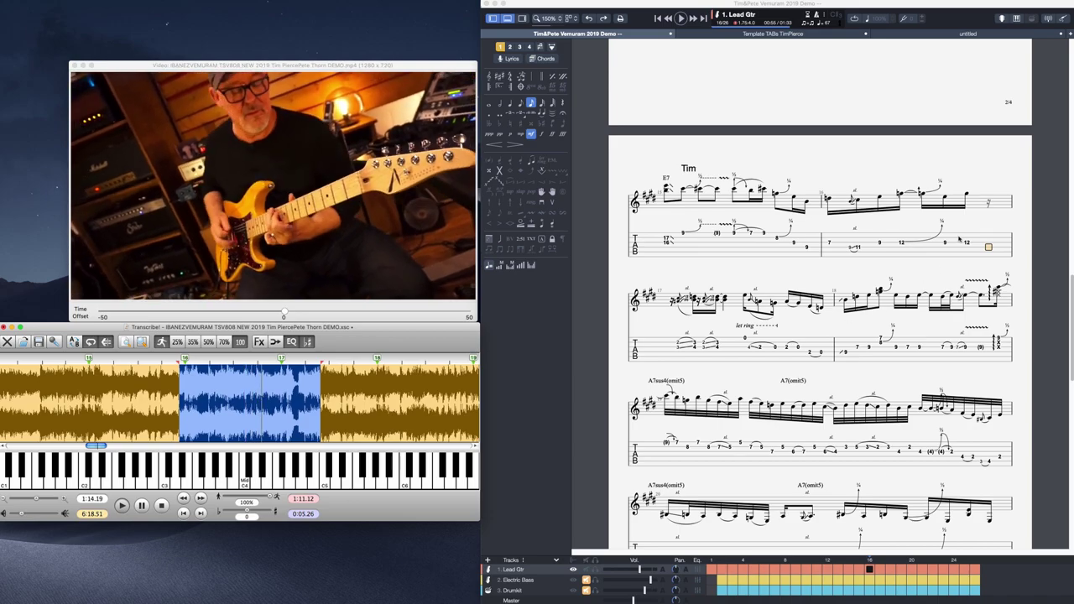
left_click(987, 247)
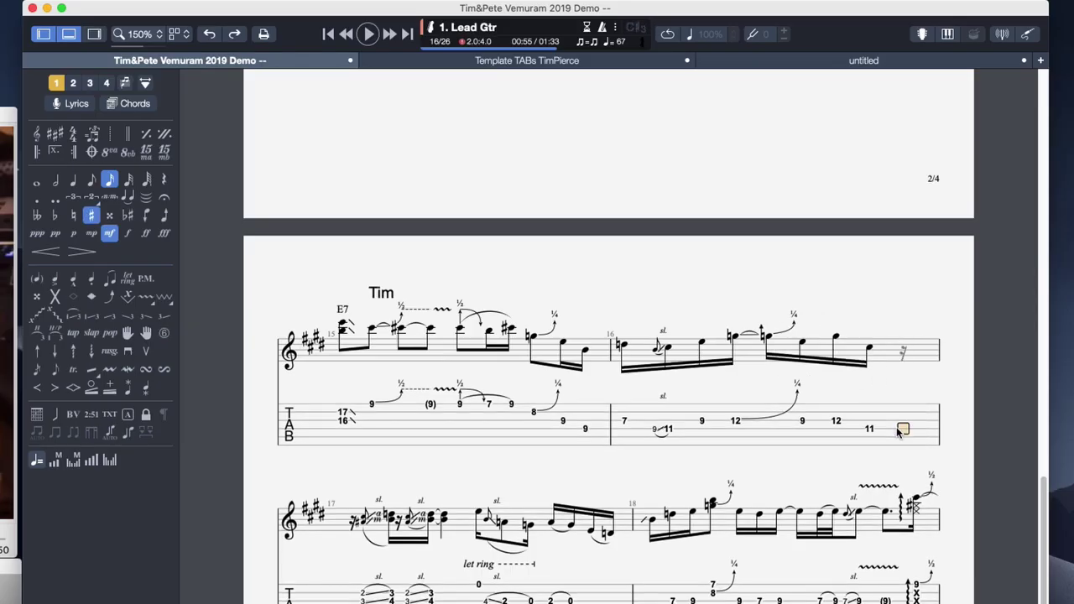
type("9")
key("Right")
type("12")
key("Right")
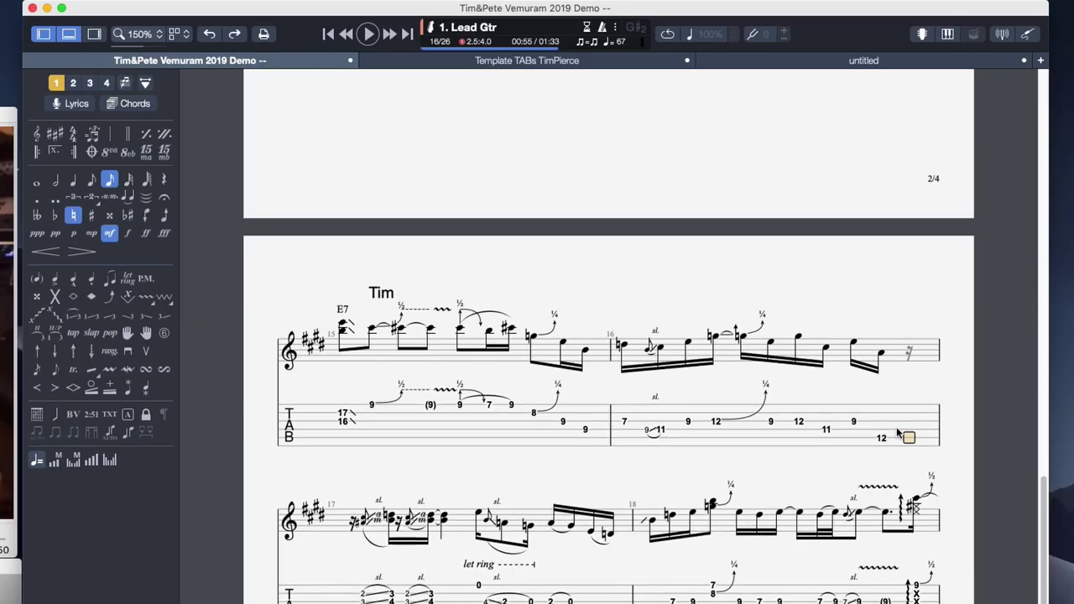
- Add a fret-10 note with a ¼ bend, followed by a fret-12 note
type("10b")
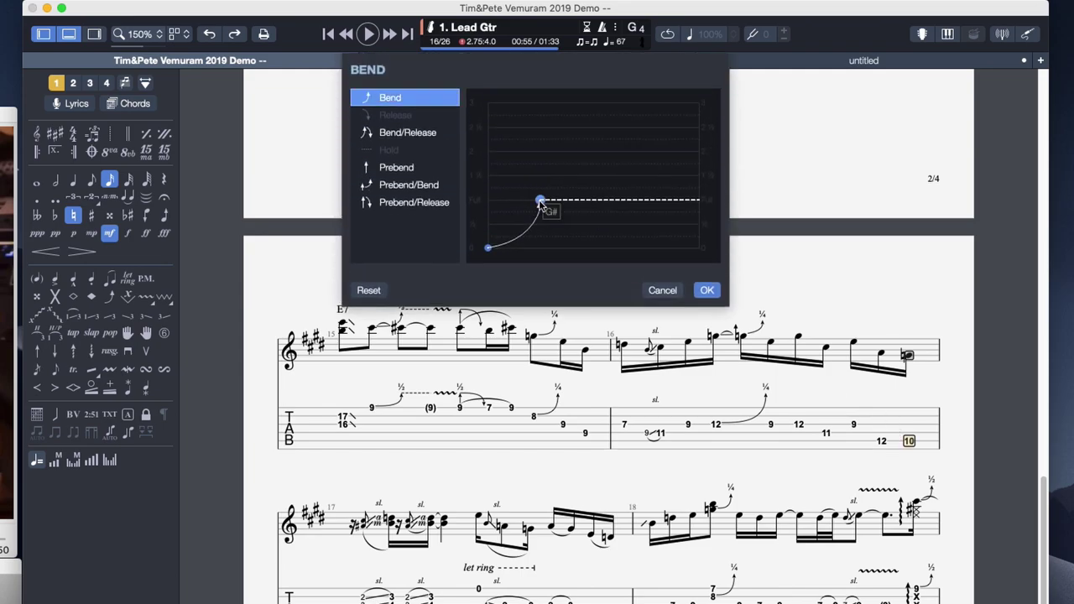
left_click_drag(541, 202, 681, 240)
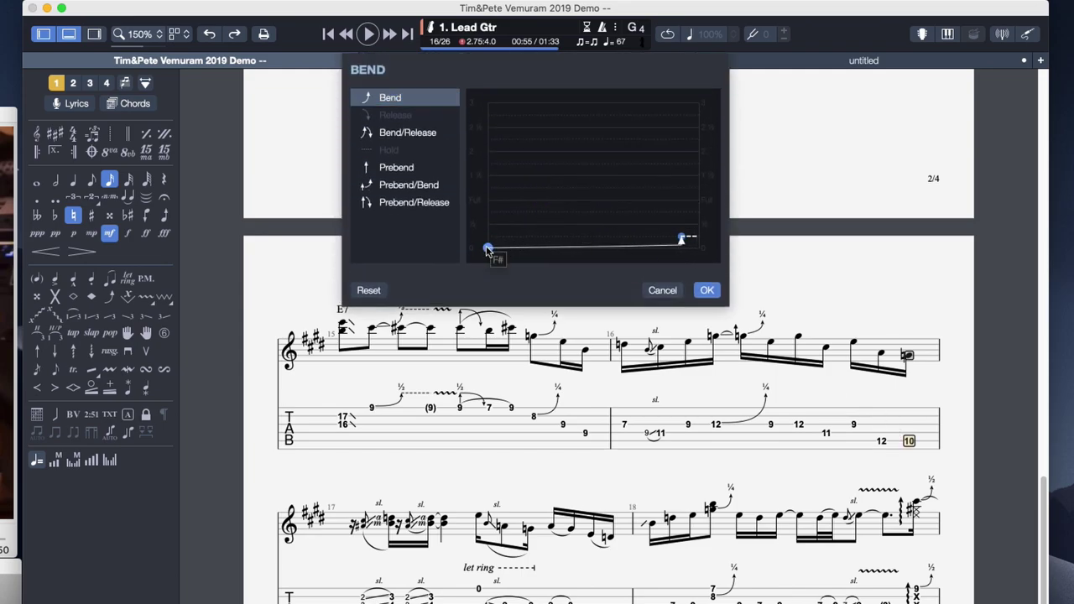
left_click_drag(487, 250, 572, 249)
key("Return")
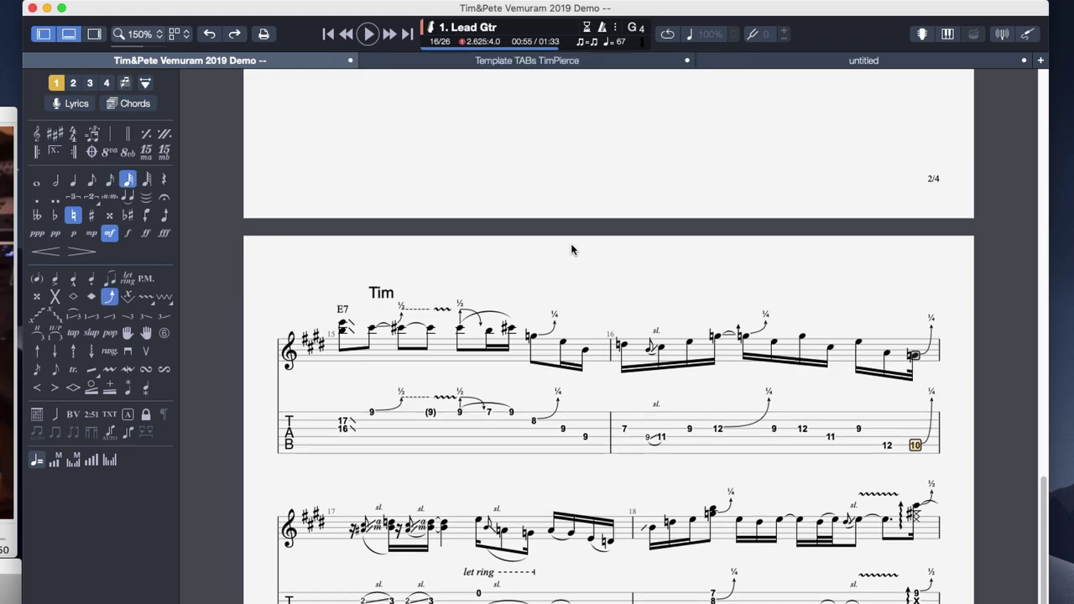
key("Right")
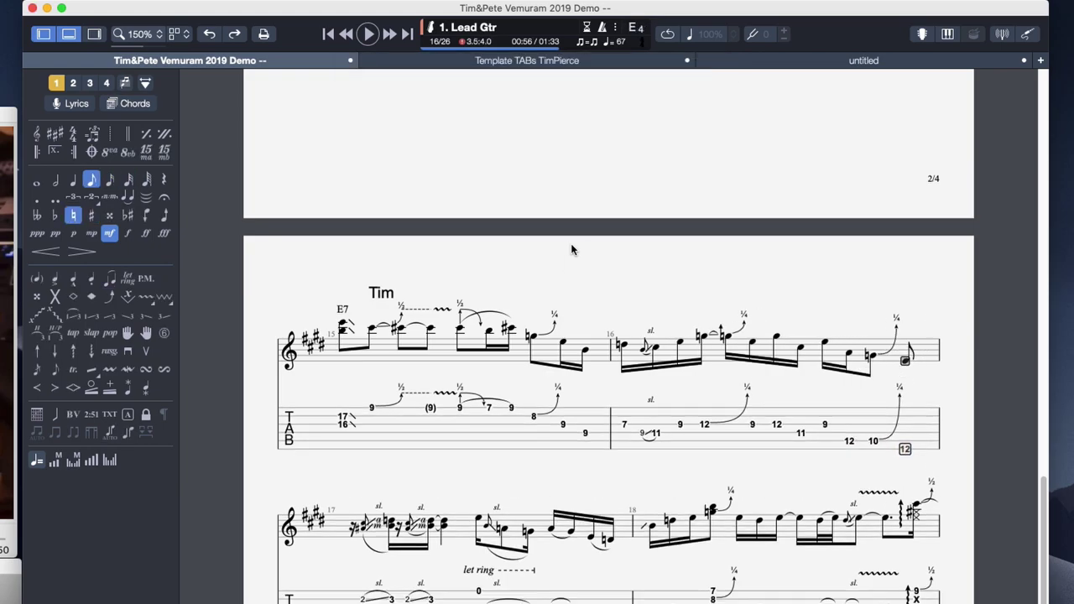
type("12")
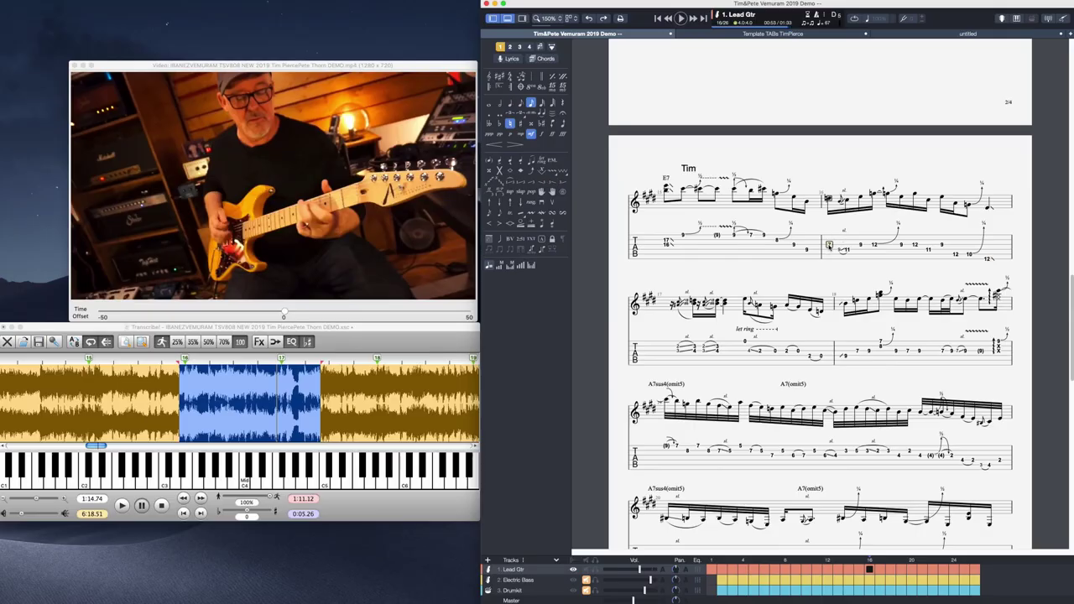
key("space")
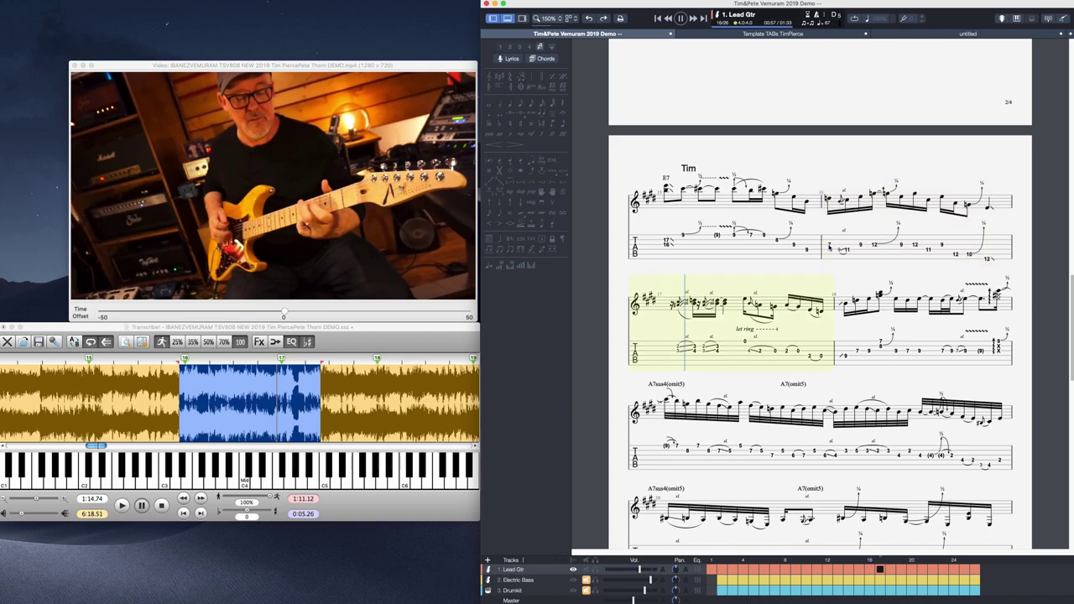
key("space")
left_click(238, 388)
key("space")
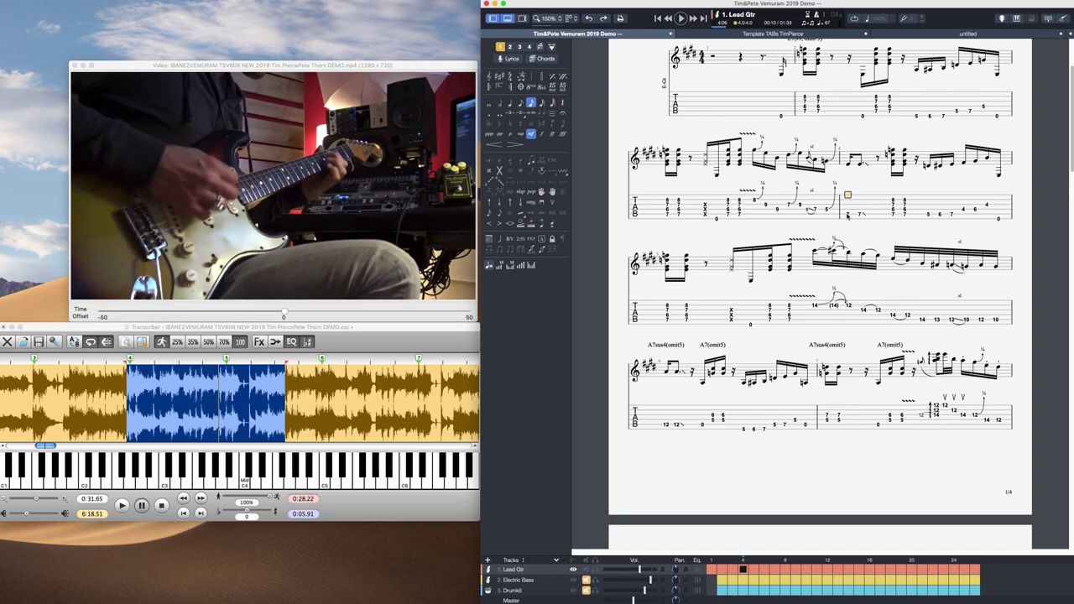
- Clear all notes from bar 4 and play the original recording's looped passage
left_click_drag(848, 214, 998, 199)
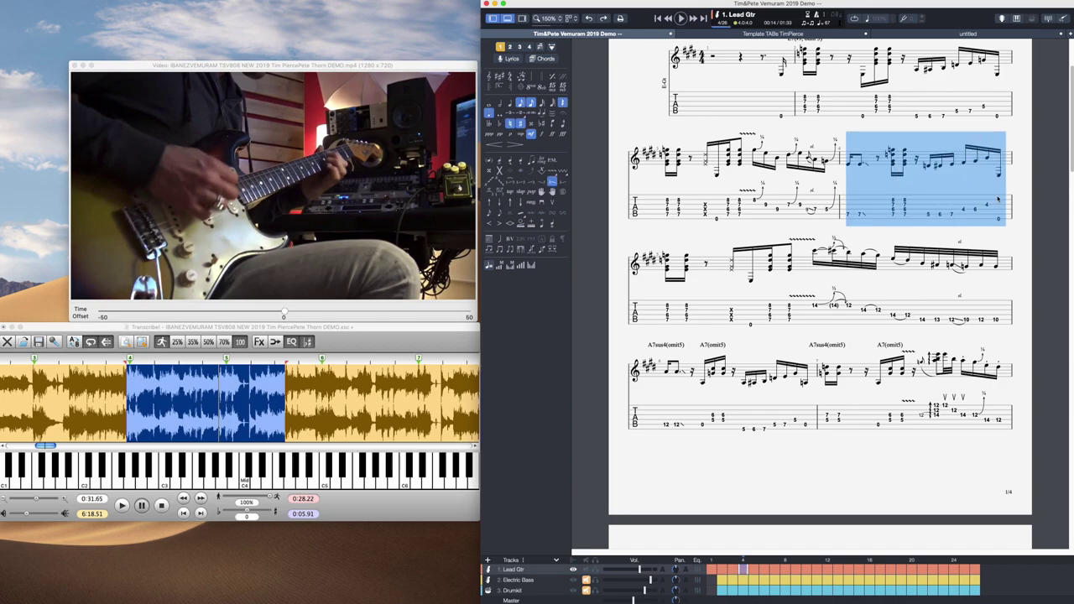
key("Delete")
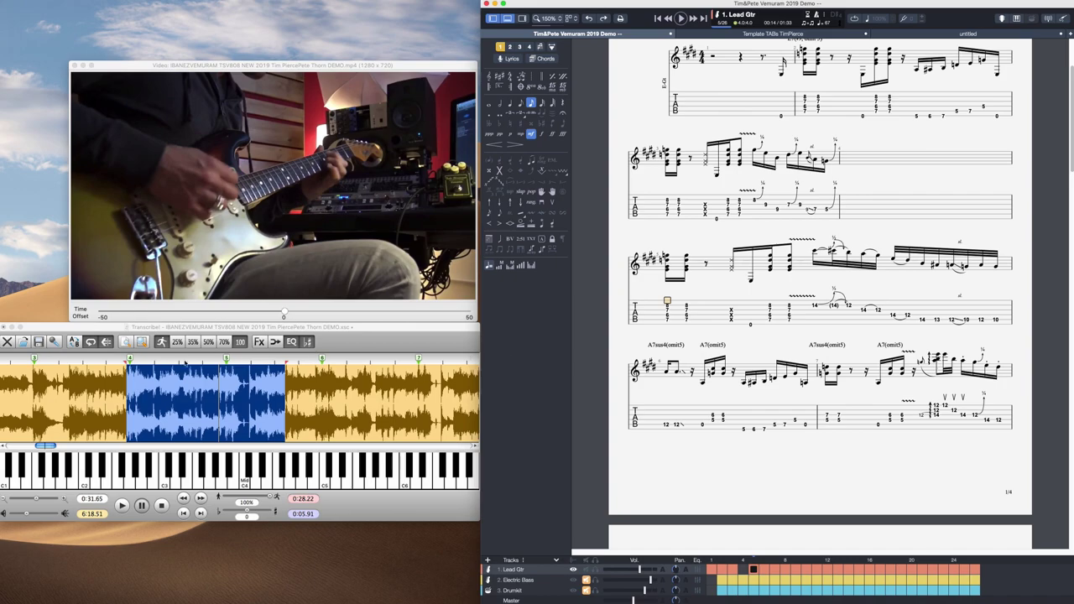
left_click(172, 393)
key("space")
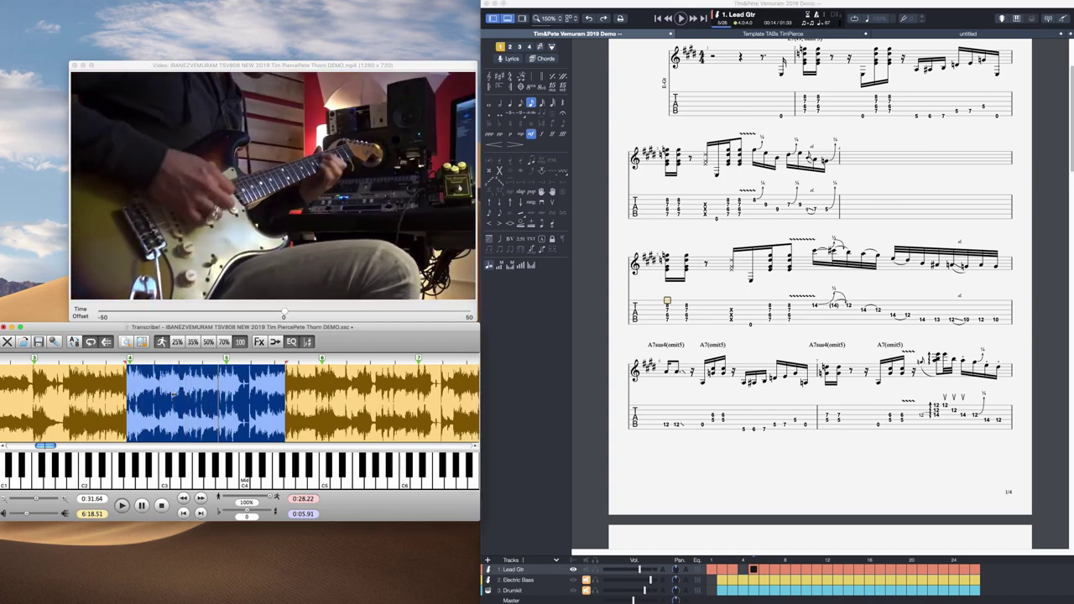
key("space")
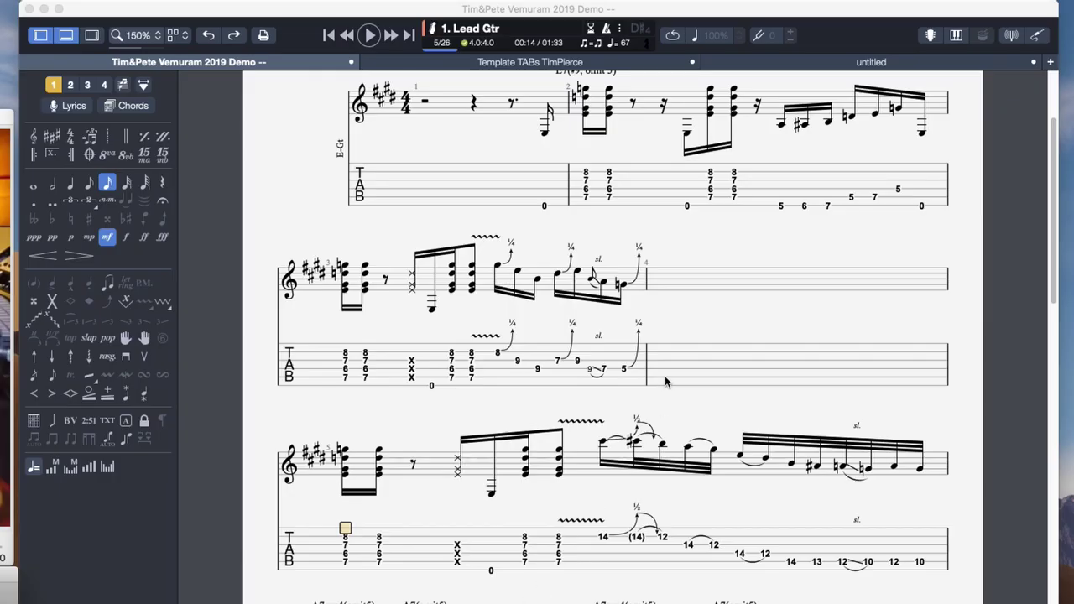
- Start bar 4 with a fret-7 note with a slide out, followed by an undotted rest
left_click(663, 378)
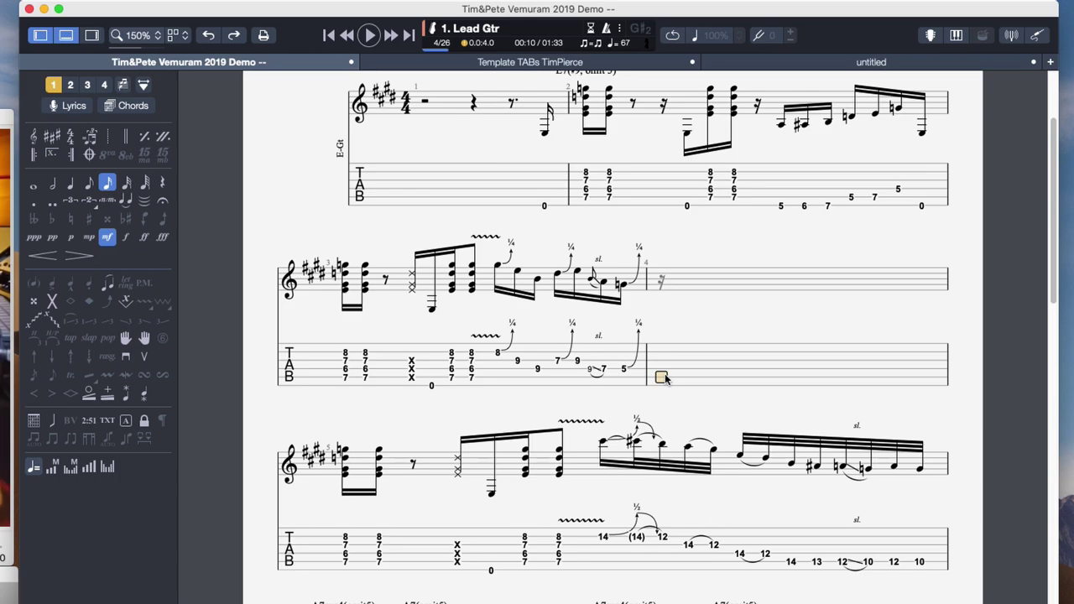
type("7")
key("Right")
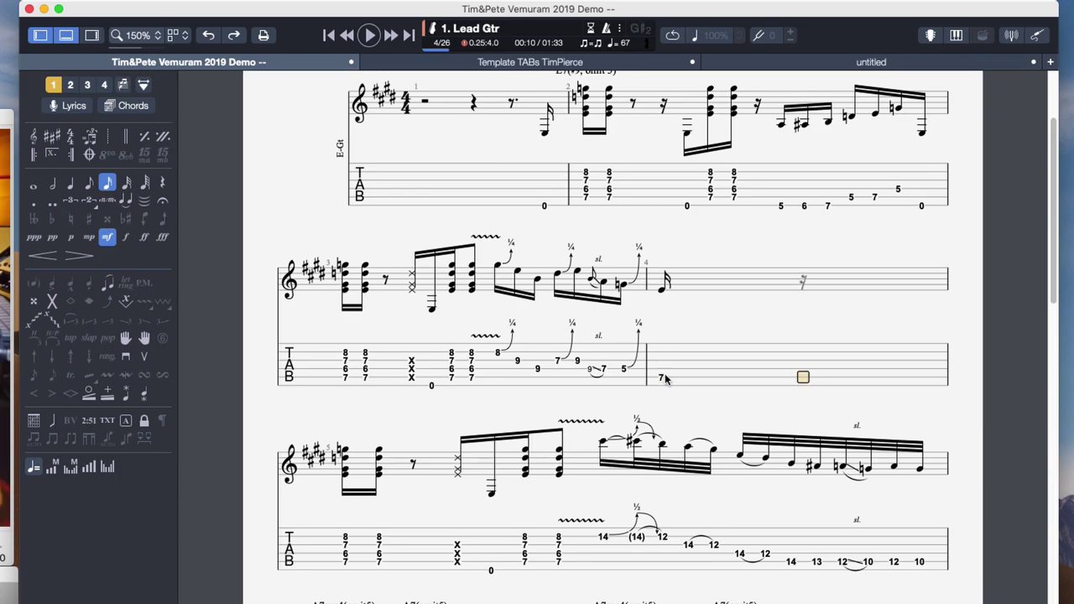
key("minus")
key("period")
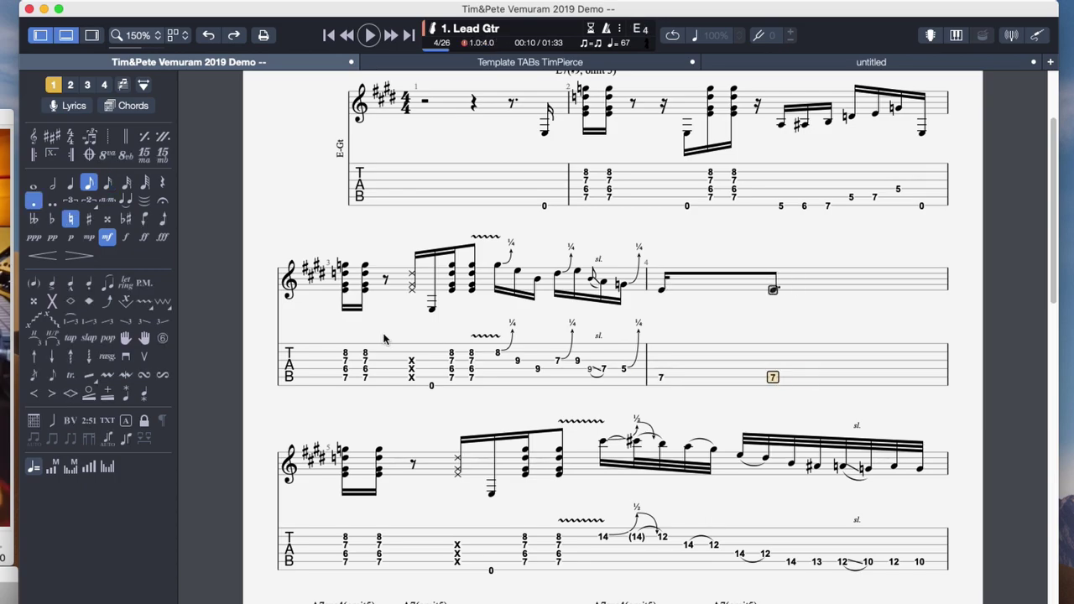
left_click(143, 325)
key("Right")
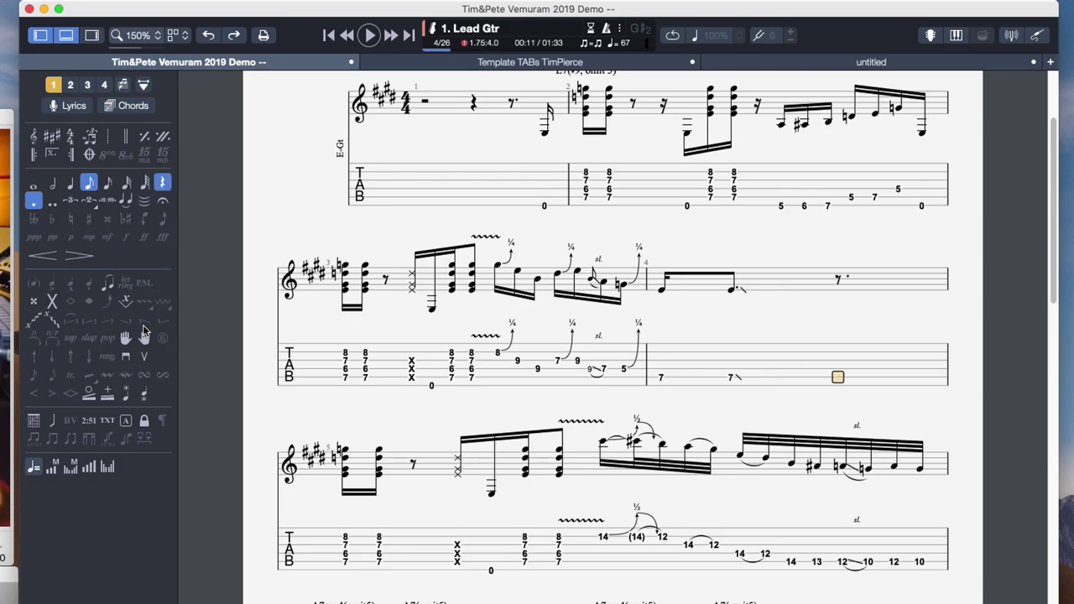
key("period")
key("Right")
- Add a sixteenth-note chord of frets 7, 6 and 8, and duplicate it
type("7 ")
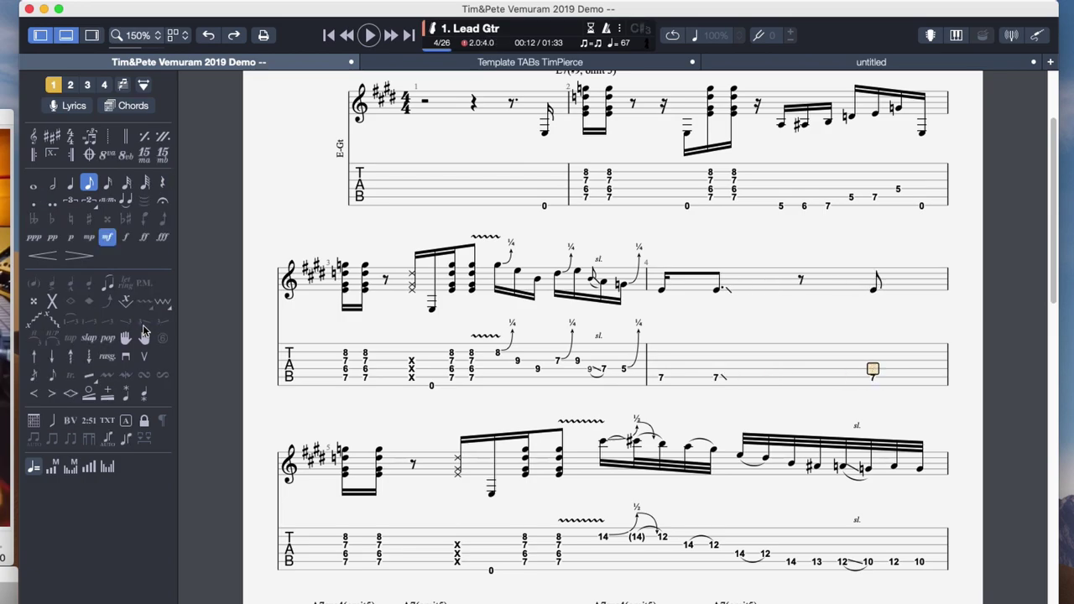
type("6")
key("Up")
key("Up")
type("8")
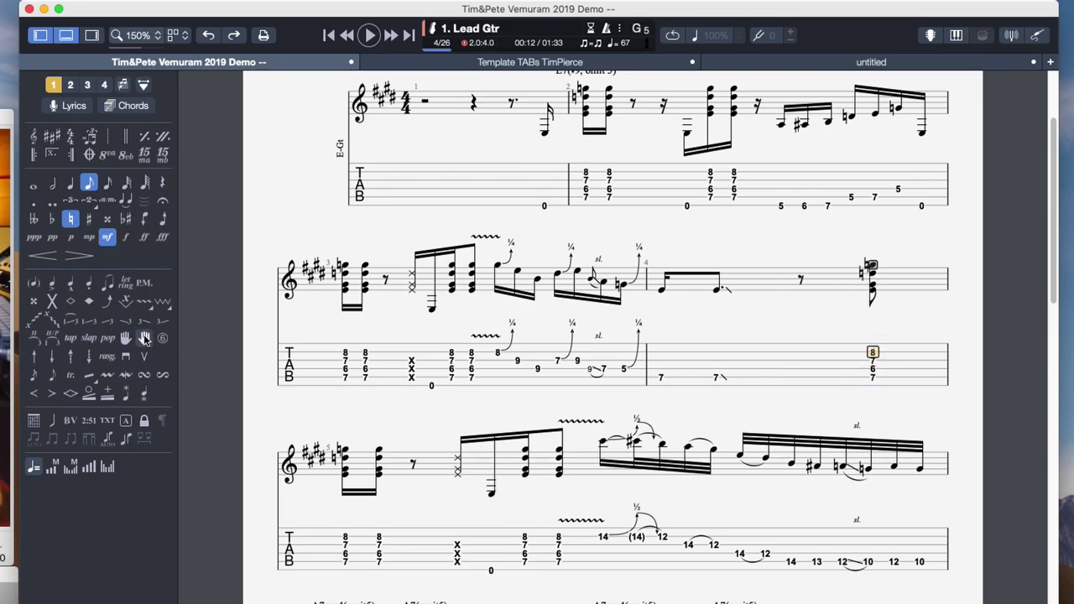
key("minus")
left_click_drag(868, 330, 895, 336)
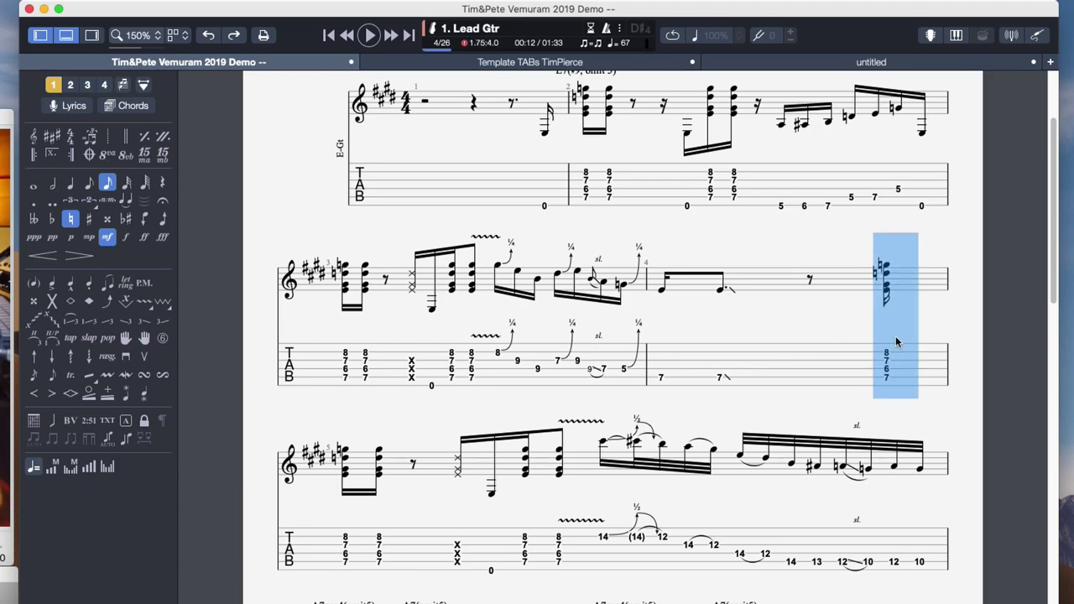
key("ctrl+c")
key("ctrl+v")
key("Right")
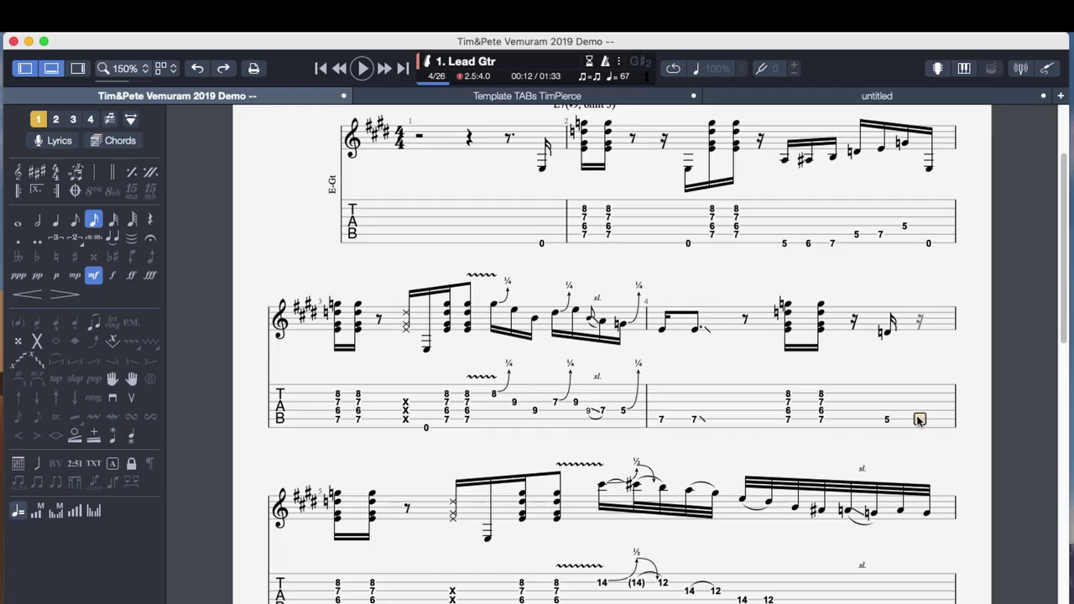
- Enter the low-string sixteenth run of frets 6, 7, 4, 6, 4
key("6")
key("Right")
key("7")
key("Right")
key("Up")
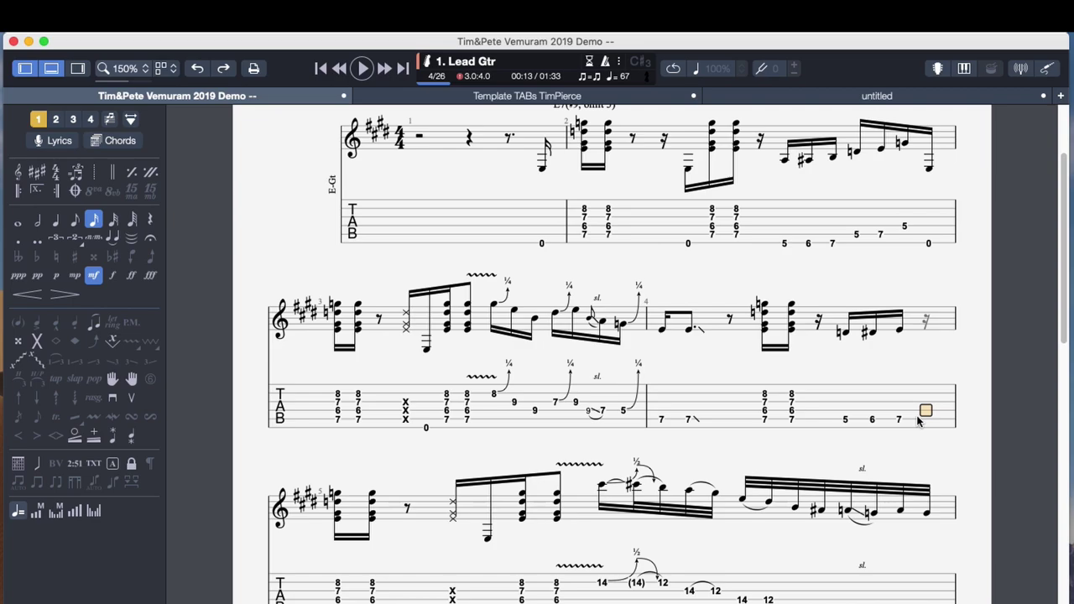
key("4")
key("Right")
key("6")
key("Right")
key("Up")
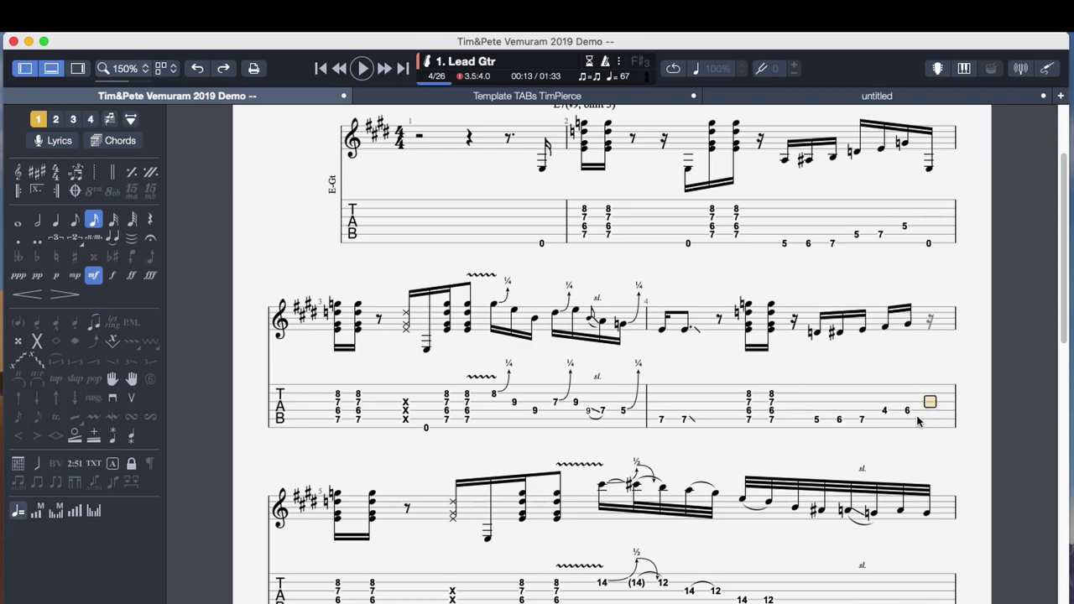
key("4")
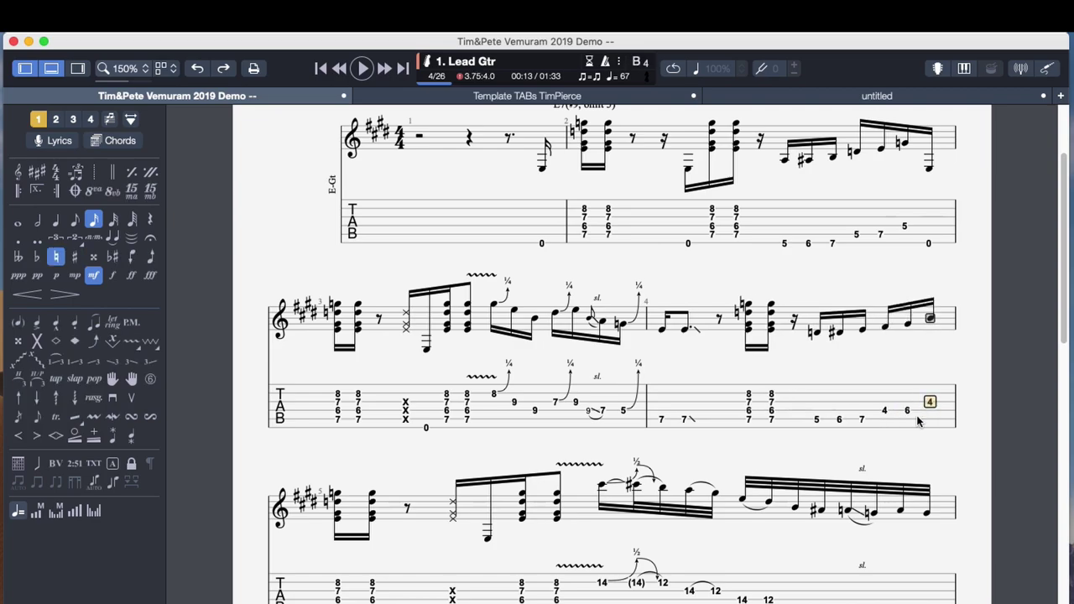
key("Right")
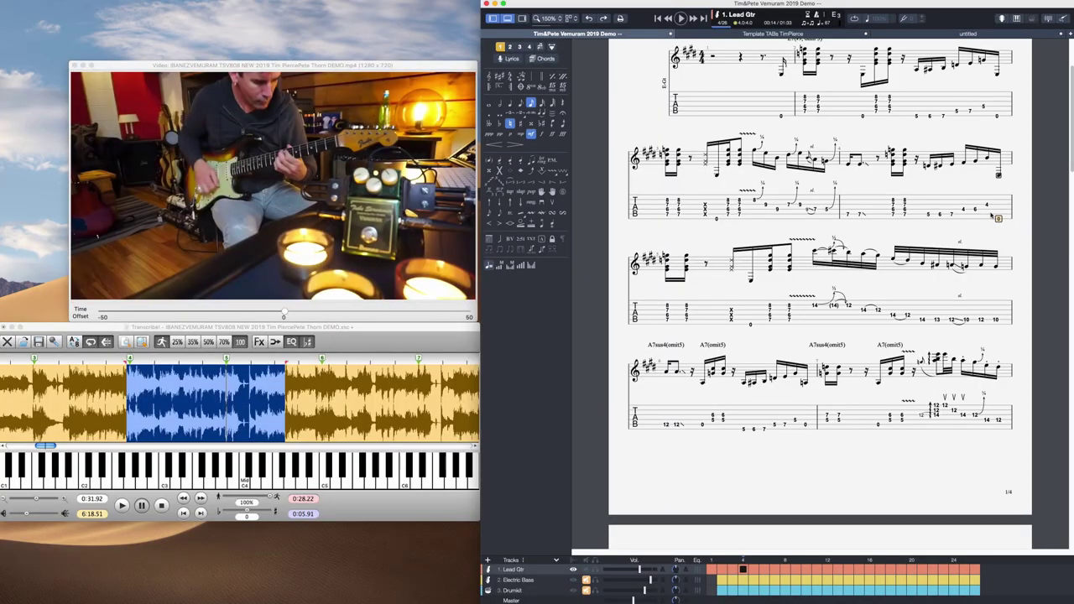
left_click(252, 378)
key("space")
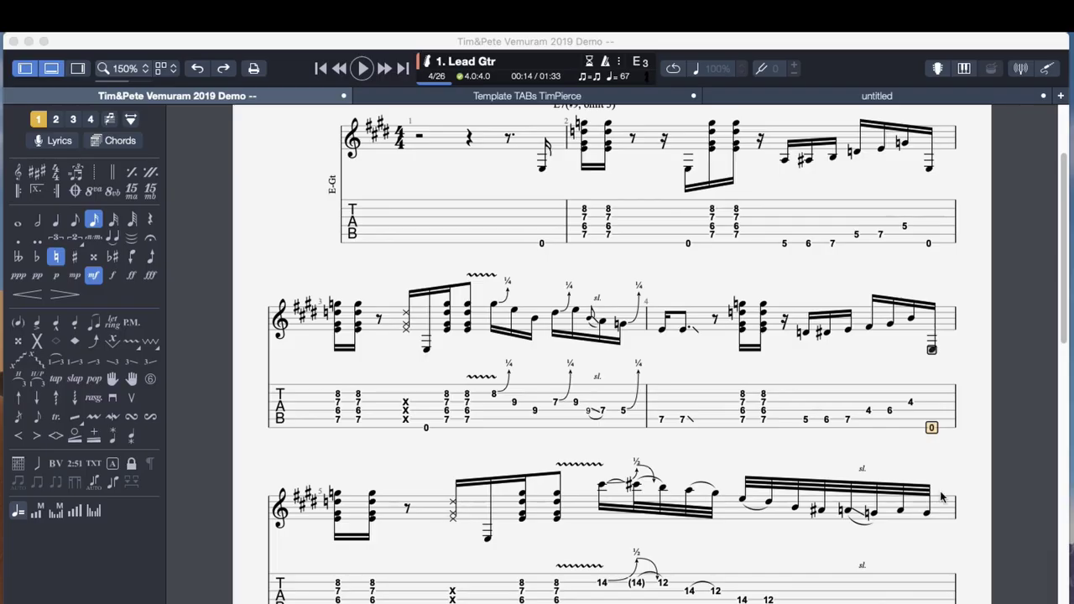
left_click(685, 414)
key("space")
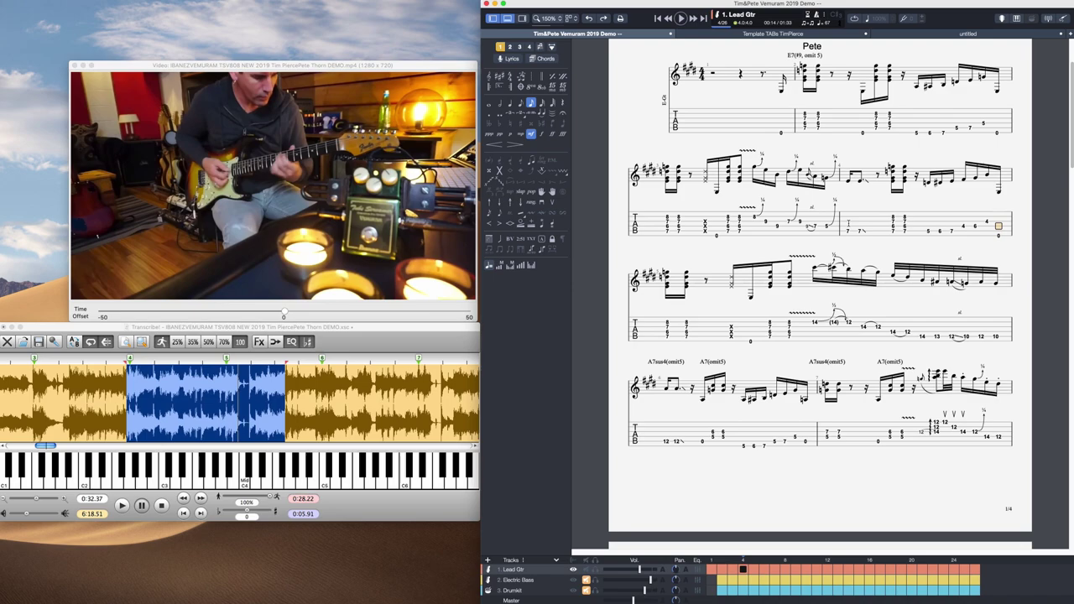
- Add chord name Bsus4 on the current beat and B above bar 10's fret-10 note
key("a")
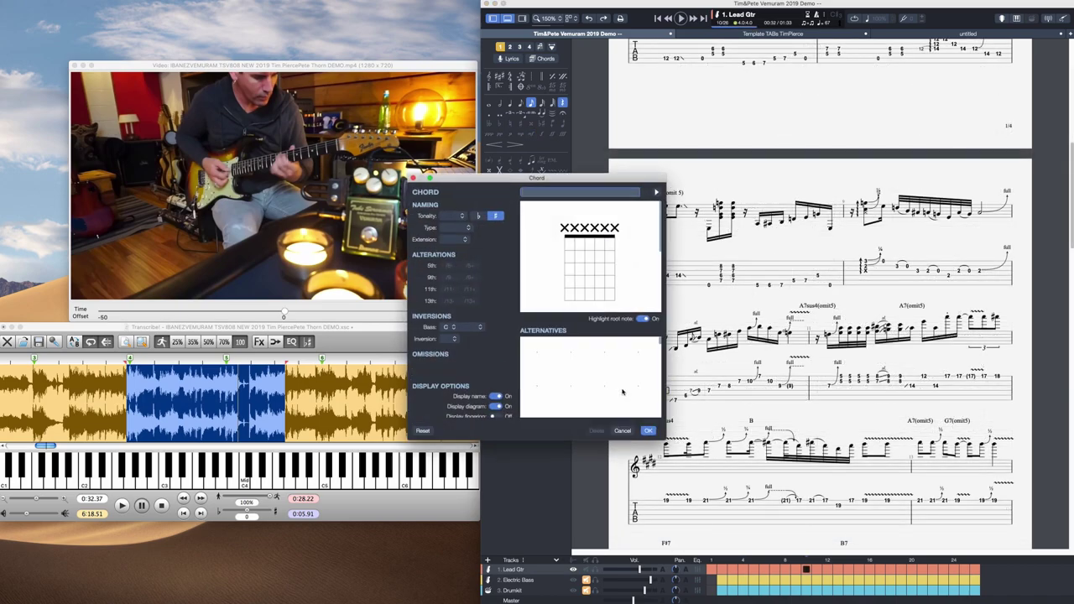
type("Bsus4")
key("Return")
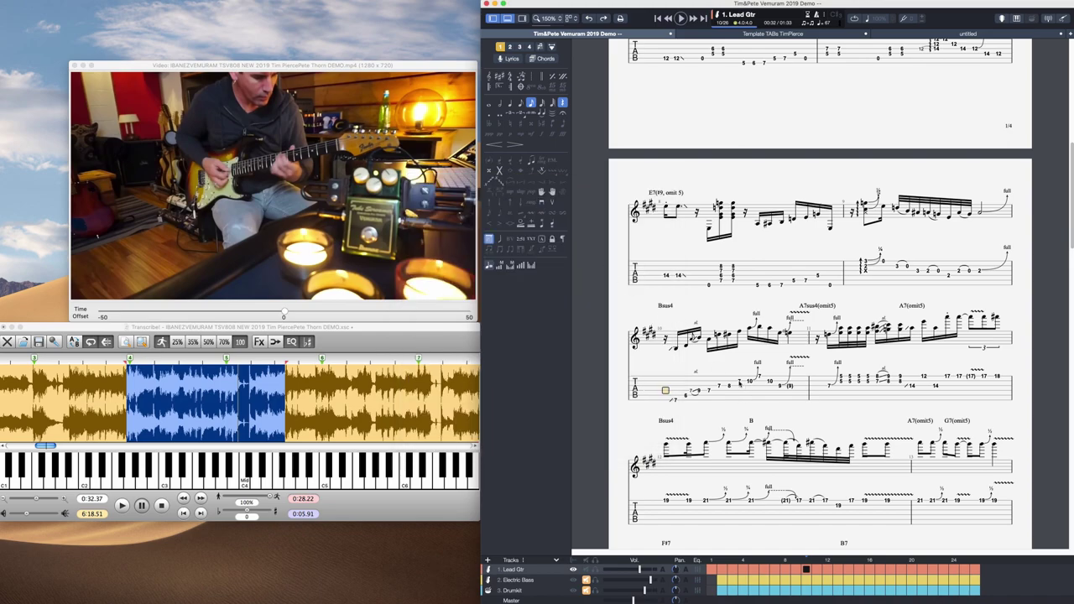
left_click(739, 381)
key("a")
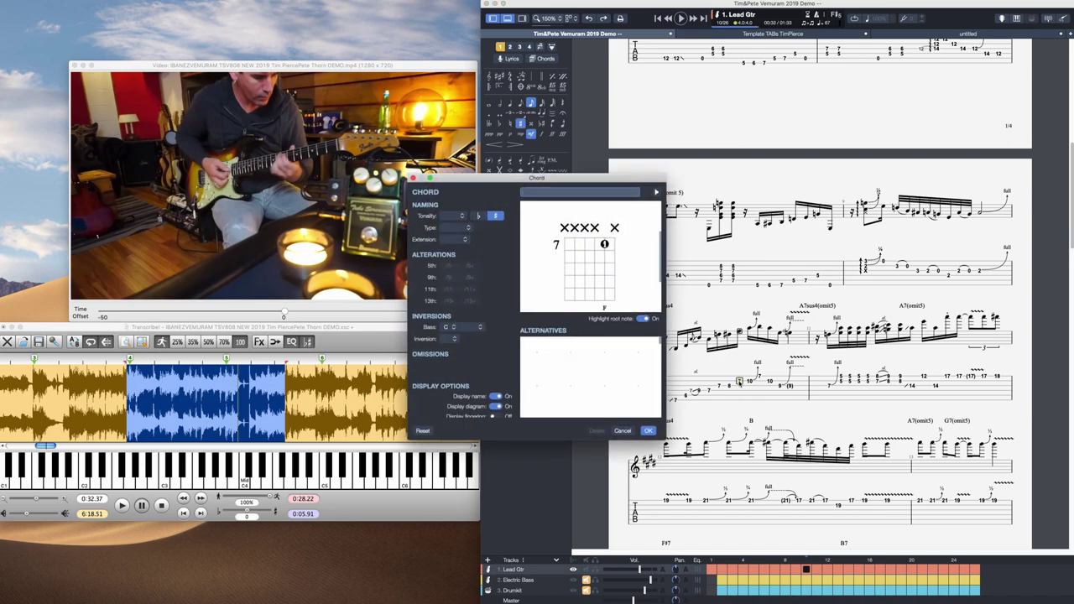
key("Return")
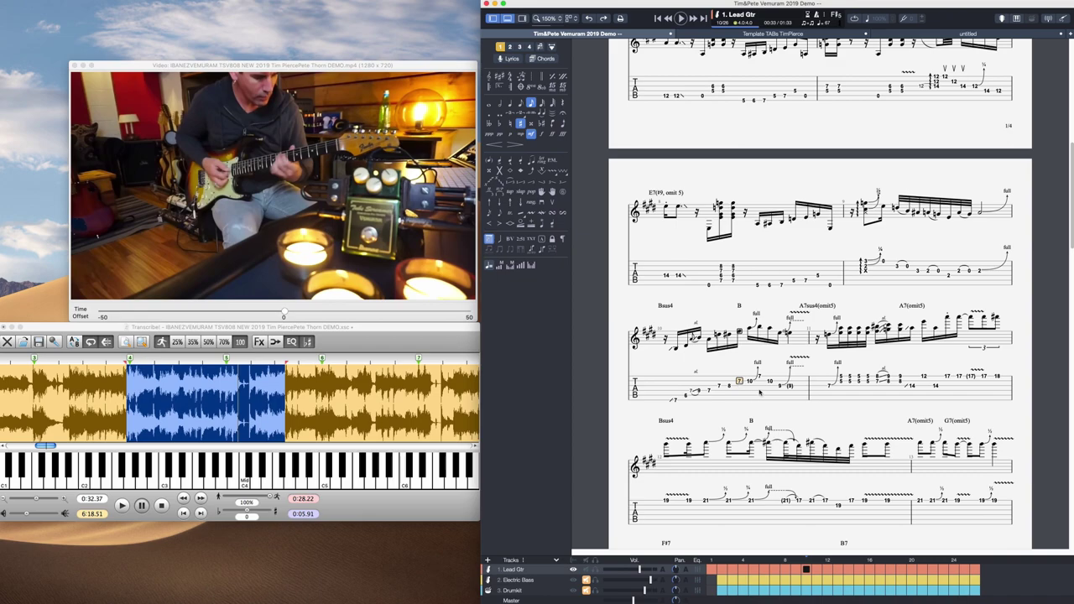
key("space")
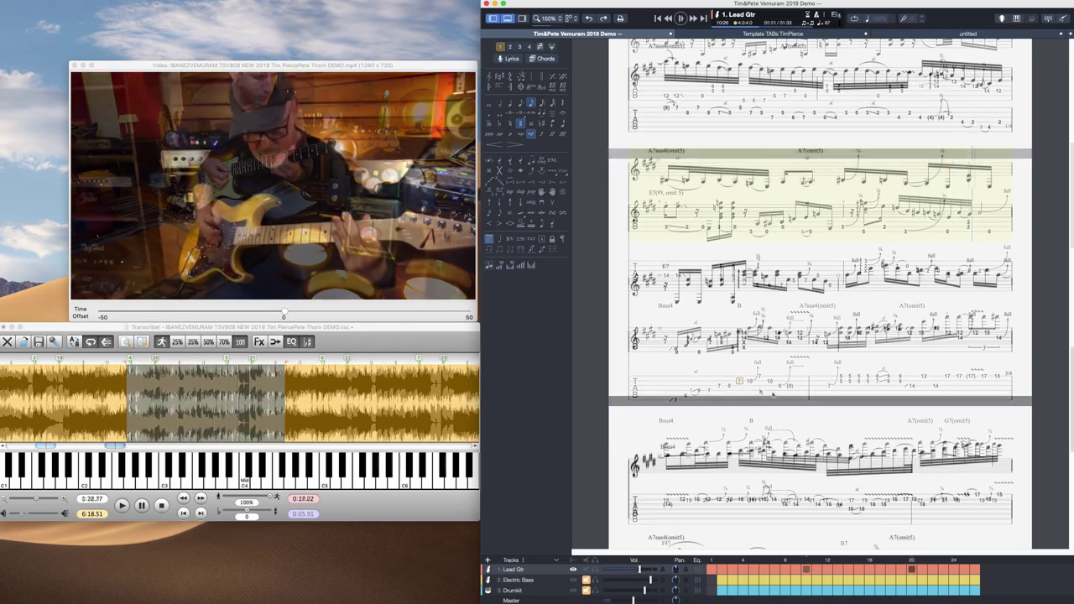